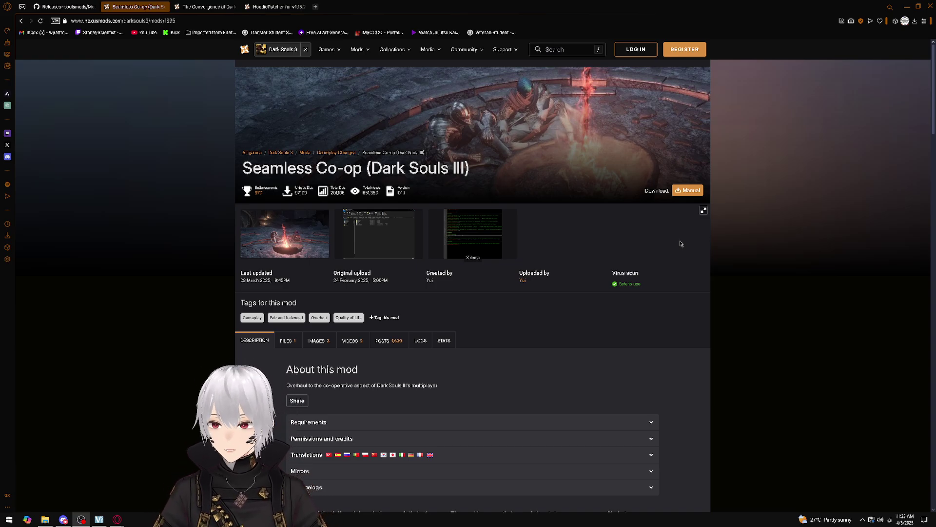
Switch to The Convergence page on Nexus Mods, showing version 2.21 and three files
click(208, 7)
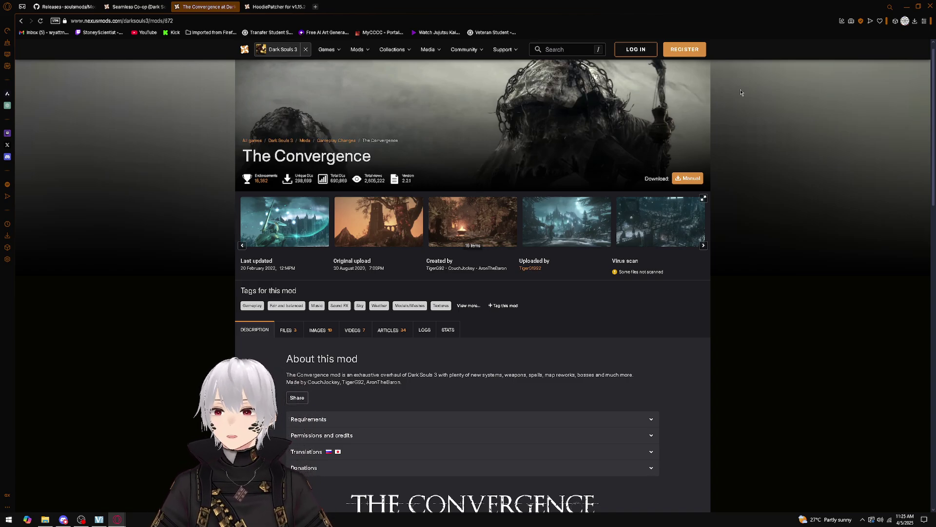
Check the Mod Engine 2.1 win64 zip on GitHub Releases, then return to Seamless Co-op
click(87, 7)
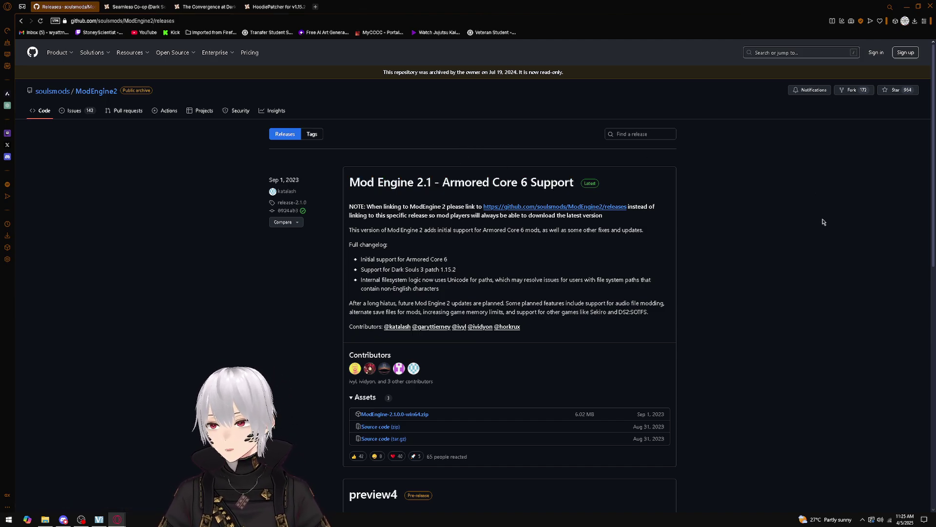
scroll(825, 216, down, 3)
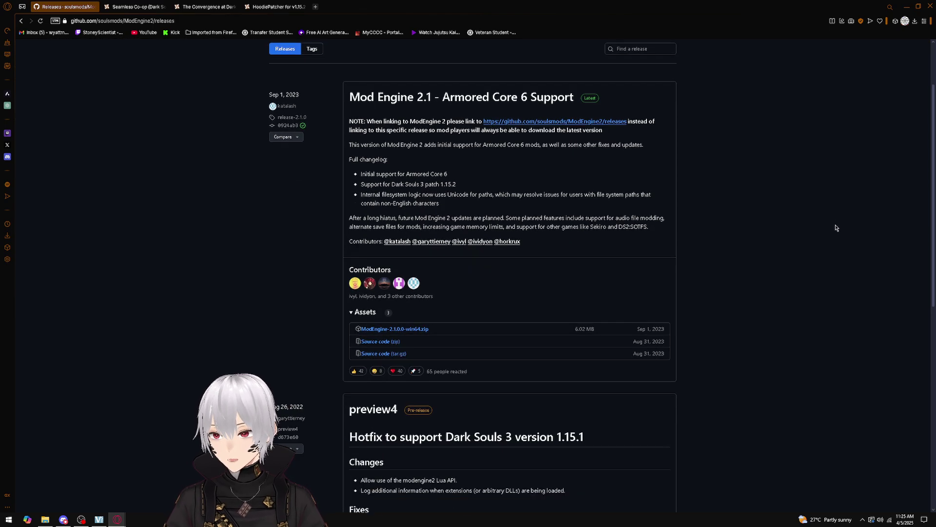
scroll(836, 238, up, 2)
scroll(850, 262, up, 1)
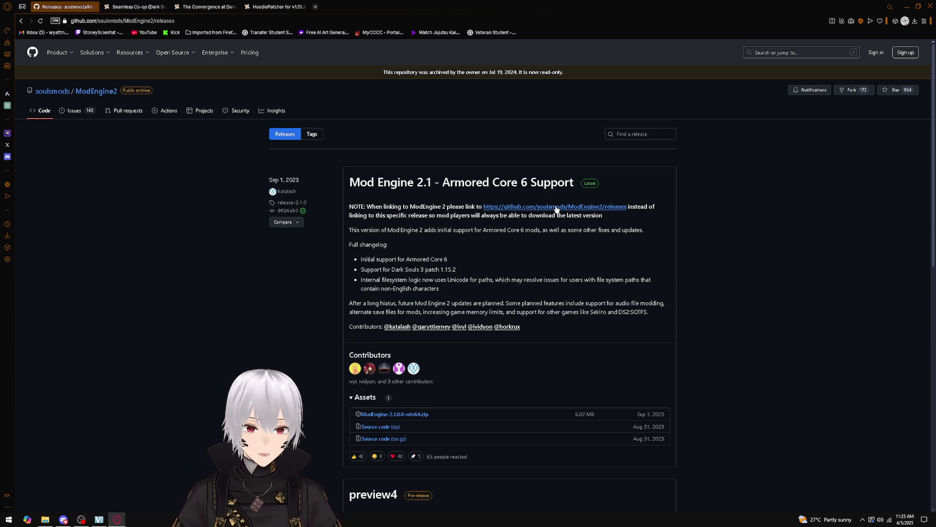
click(134, 6)
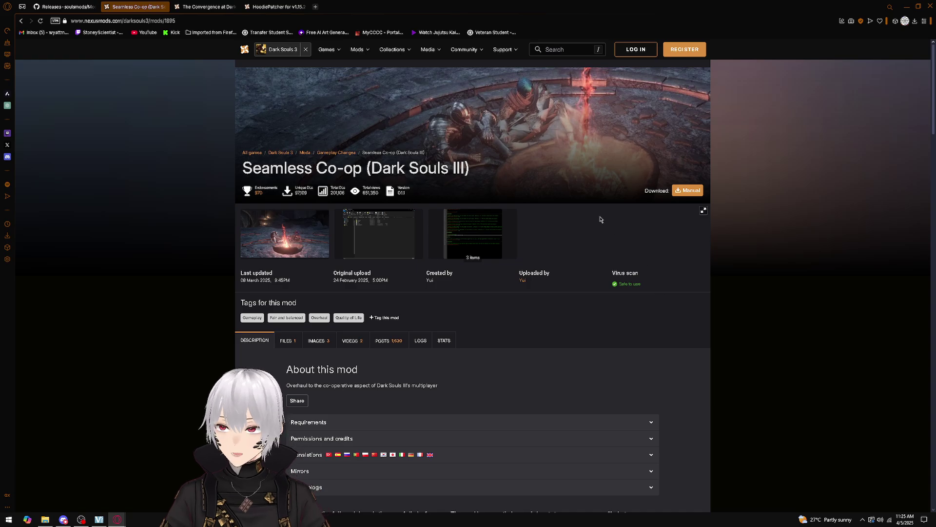
Compare The Convergence and HoodiePatcher for v1.15.2 pages, then minimize the browser
click(208, 7)
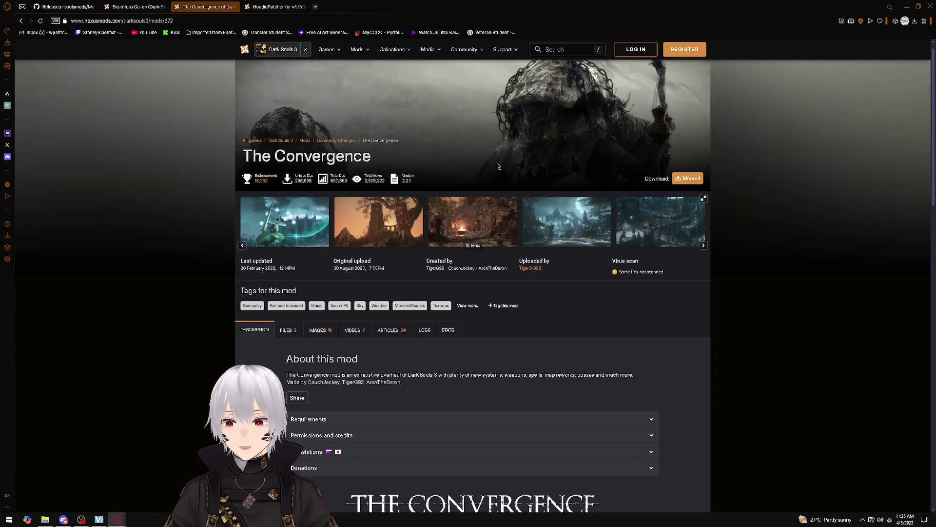
click(280, 3)
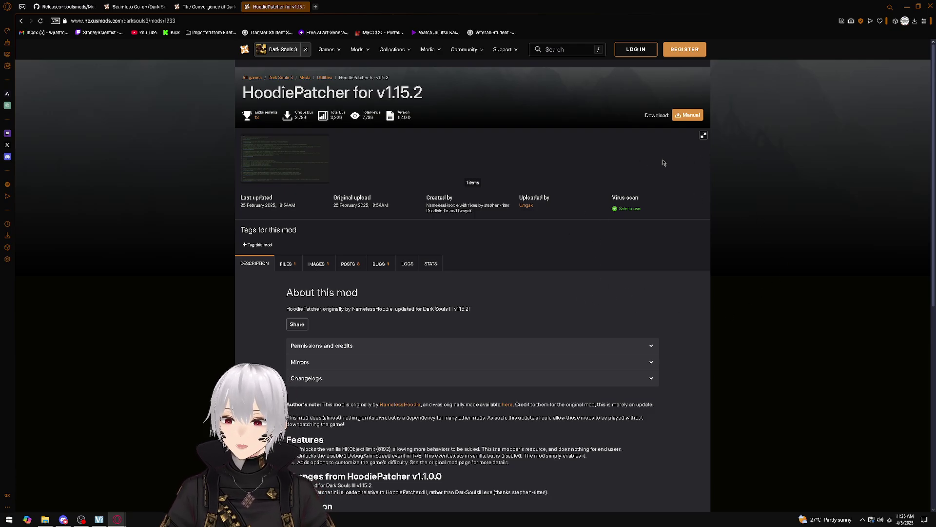
click(209, 6)
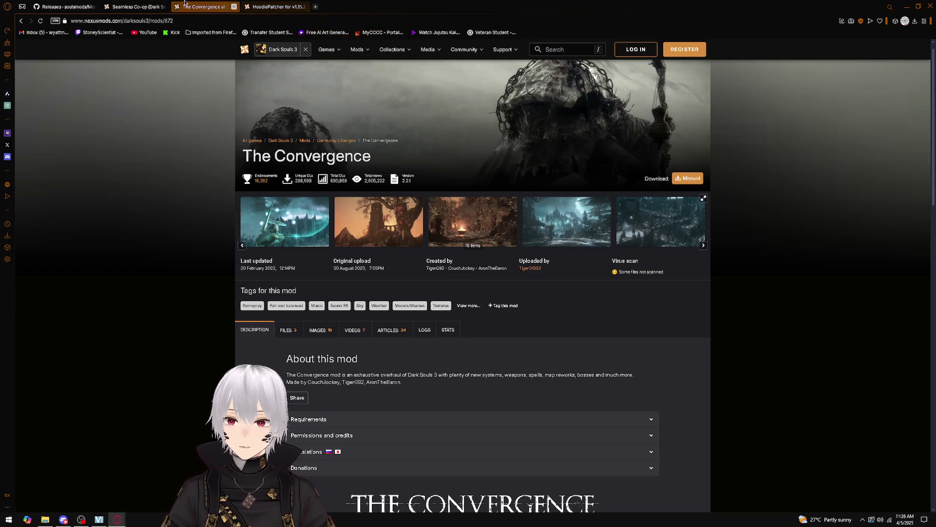
click(124, 7)
key(ctrl+shift+Tab)
click(276, 7)
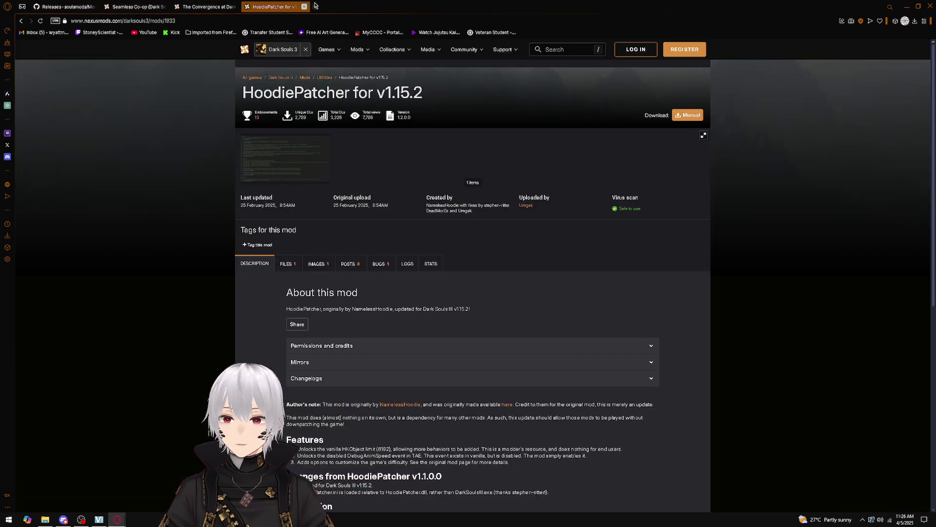
click(908, 7)
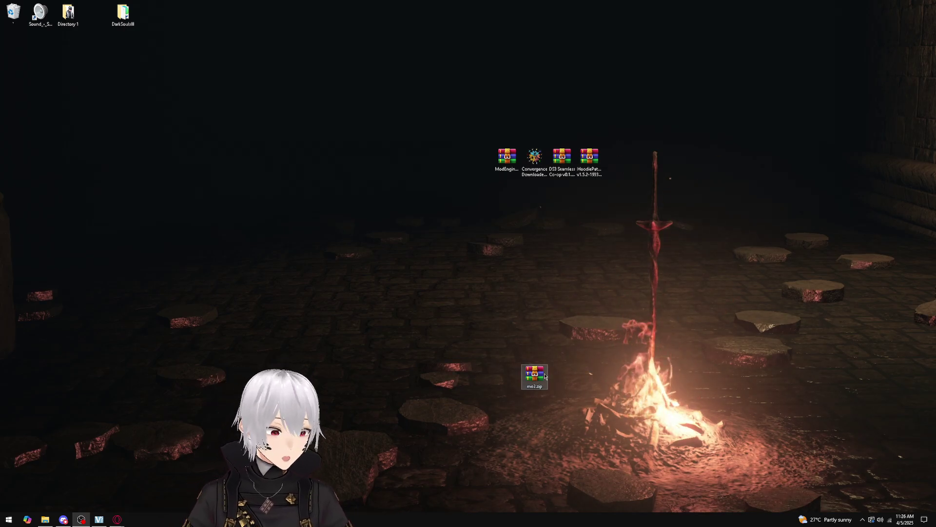
Move mo2.zip beside the other archives and inspect the existing ModEngine-2.1.0.0-win64 folder via ds3
drag(535, 374, 405, 157)
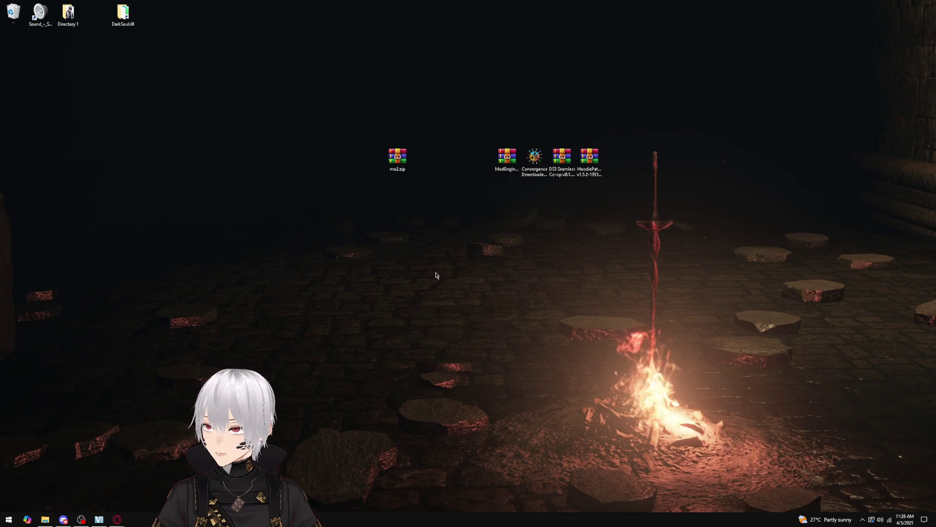
right_click(48, 520)
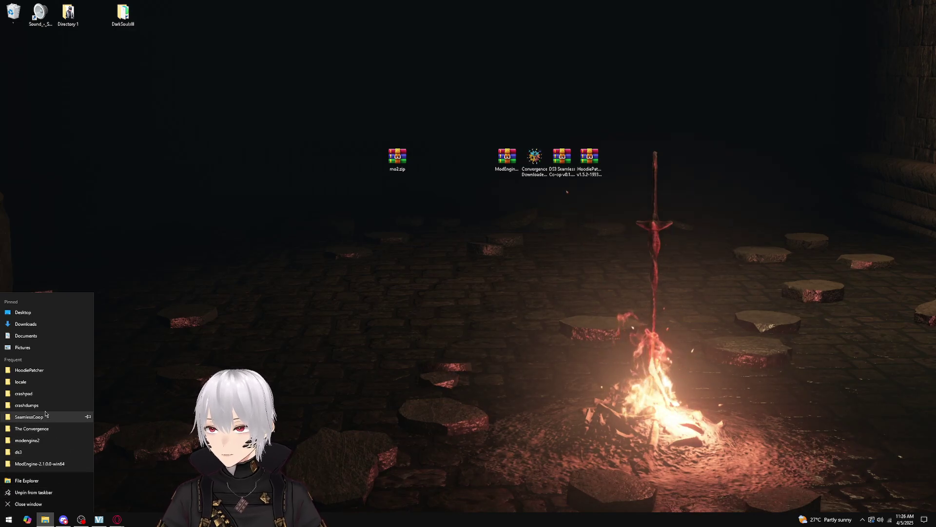
click(33, 453)
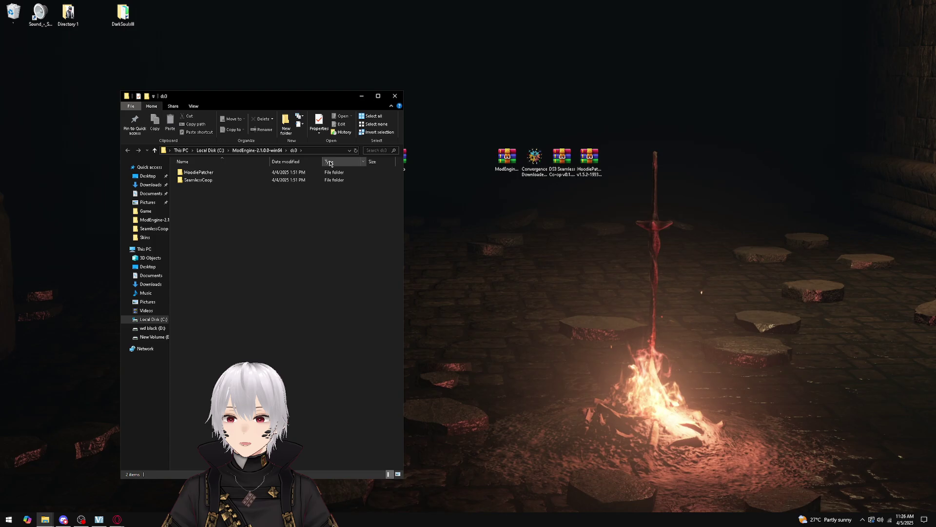
click(258, 151)
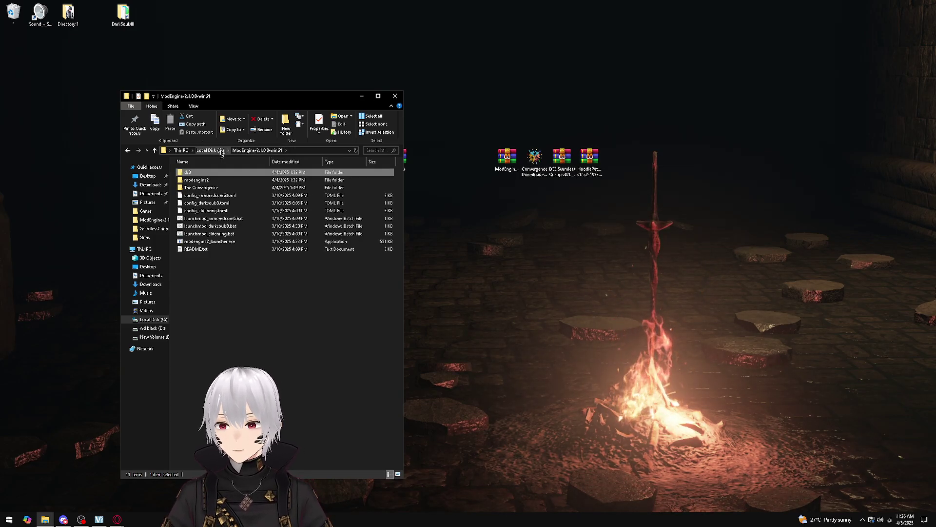
click(361, 97)
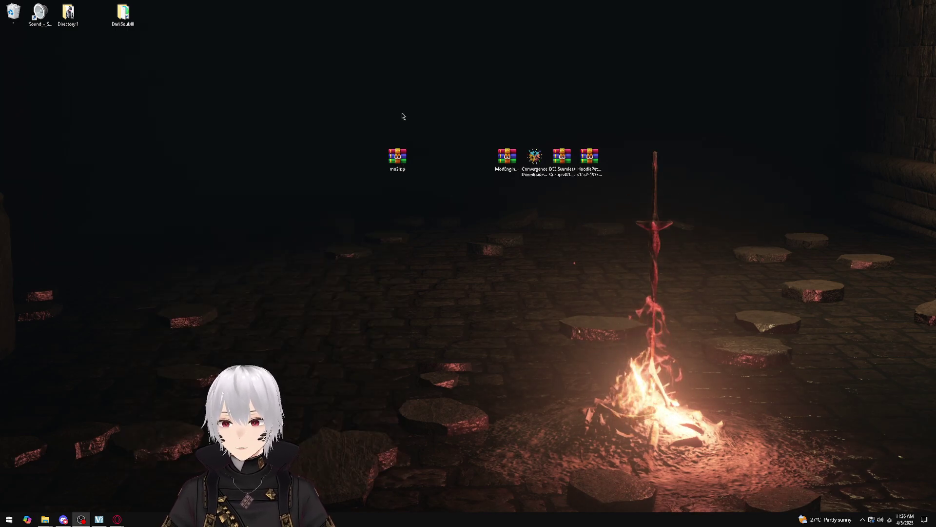
Unpack the ModEngine-2.1.0.0-win64 zip in WinRAR to a new desktop folder, then close WinRAR
double_click(507, 155)
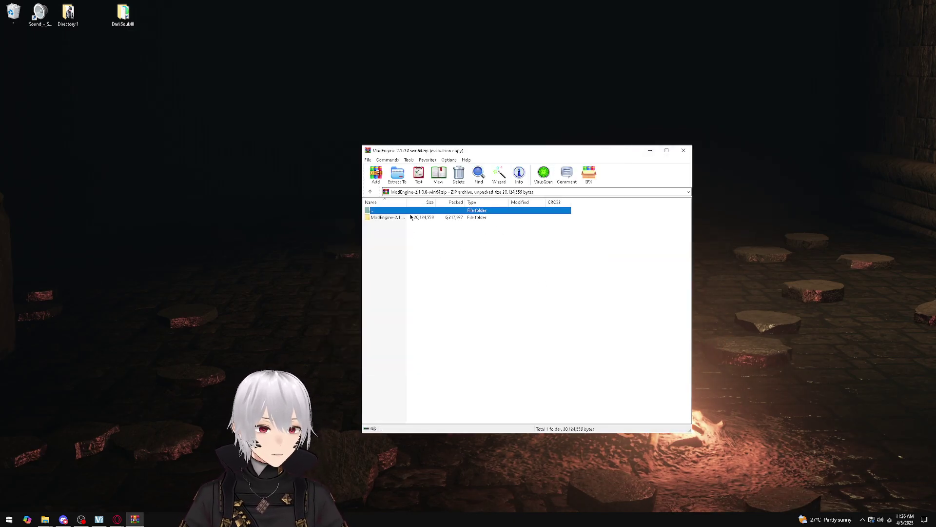
drag(411, 217, 349, 144)
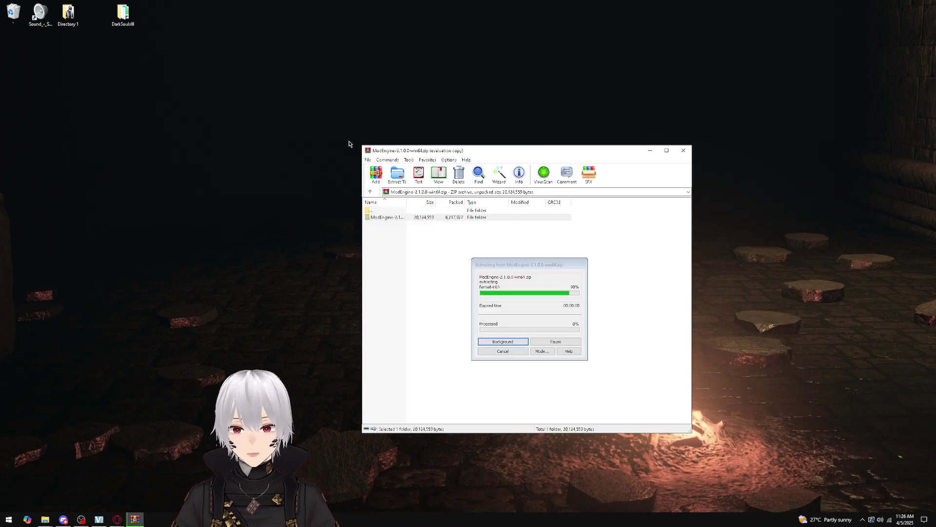
click(683, 150)
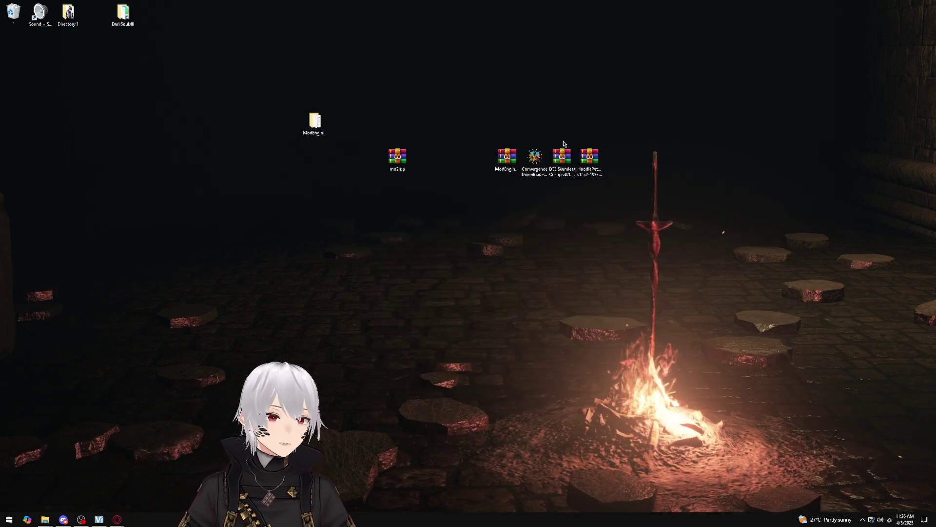
Open the extracted ModEngine folder and look at its mod and modengine2 subfolders
double_click(317, 128)
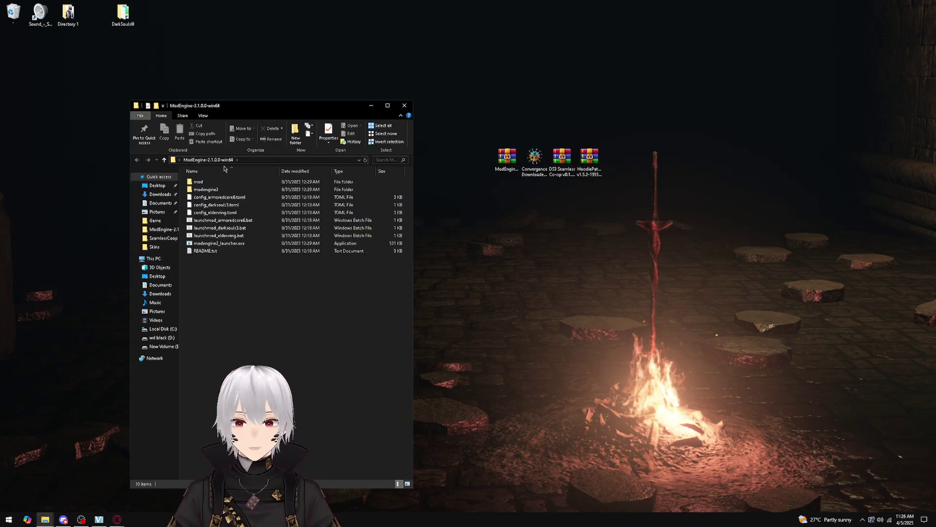
click(220, 184)
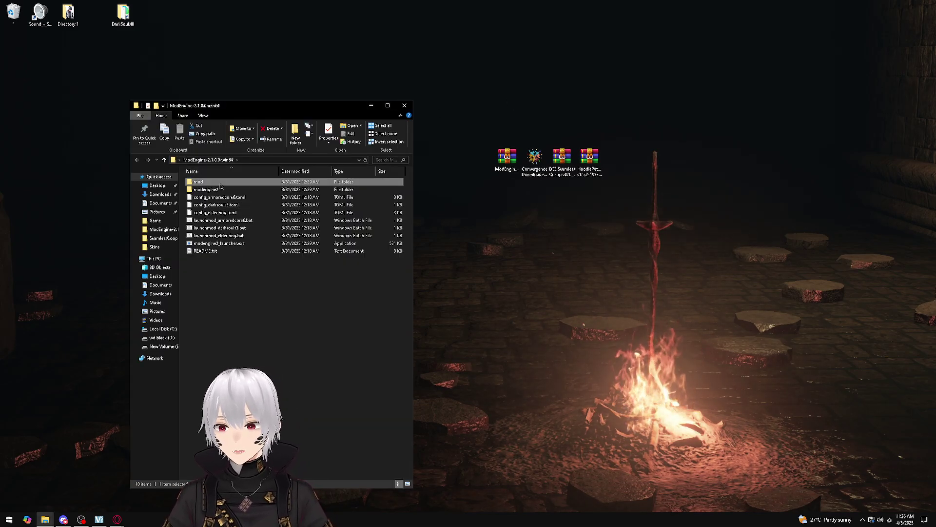
click(225, 190)
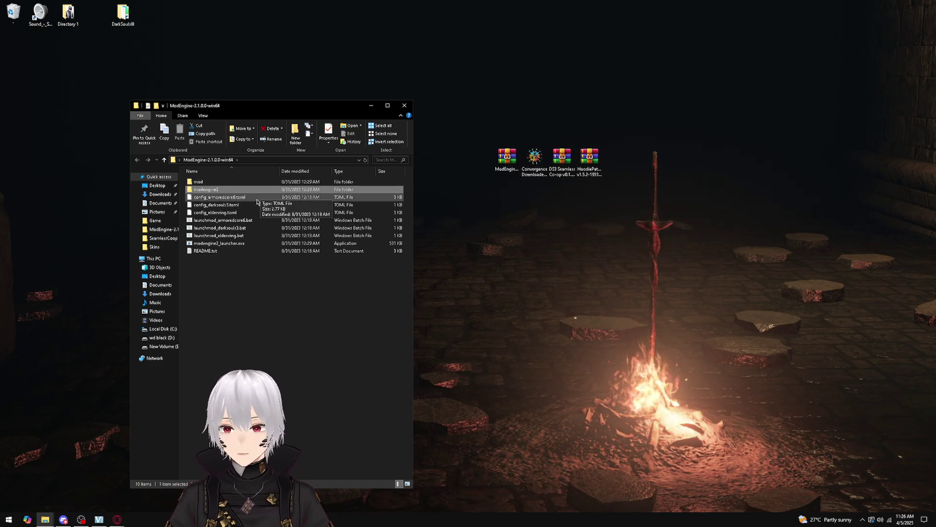
Open config_darksouls3.toml in Notepad++ for editing
click(246, 205)
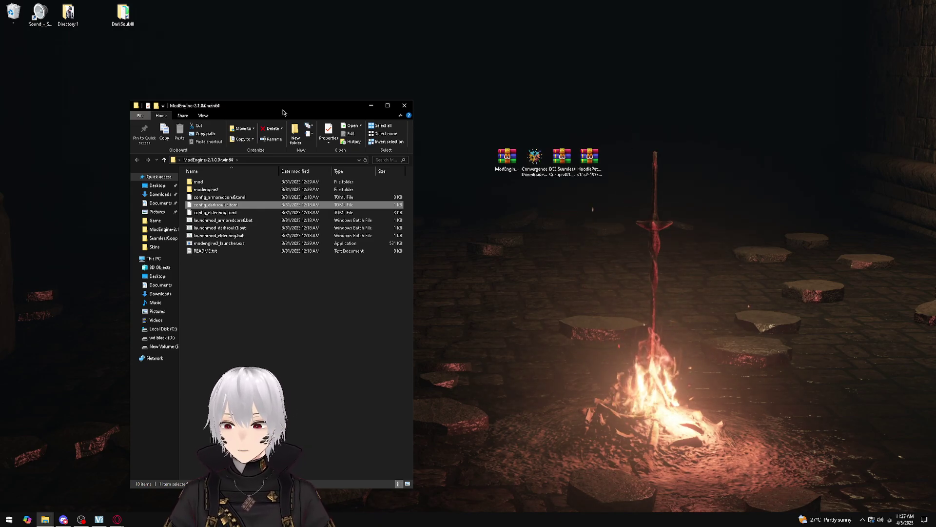
right_click(248, 208)
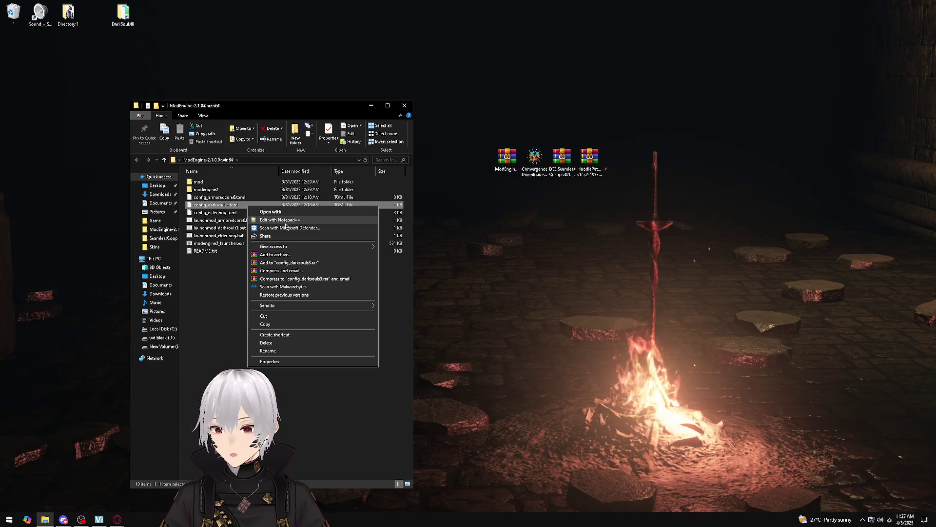
click(285, 222)
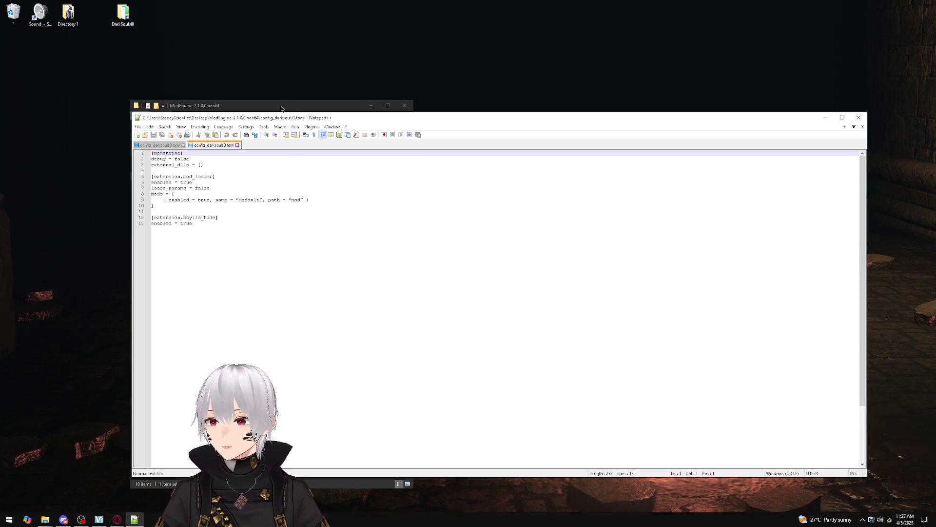
Compare the new config_darksouls3.toml with the already filled-in copy
drag(321, 120, 360, 104)
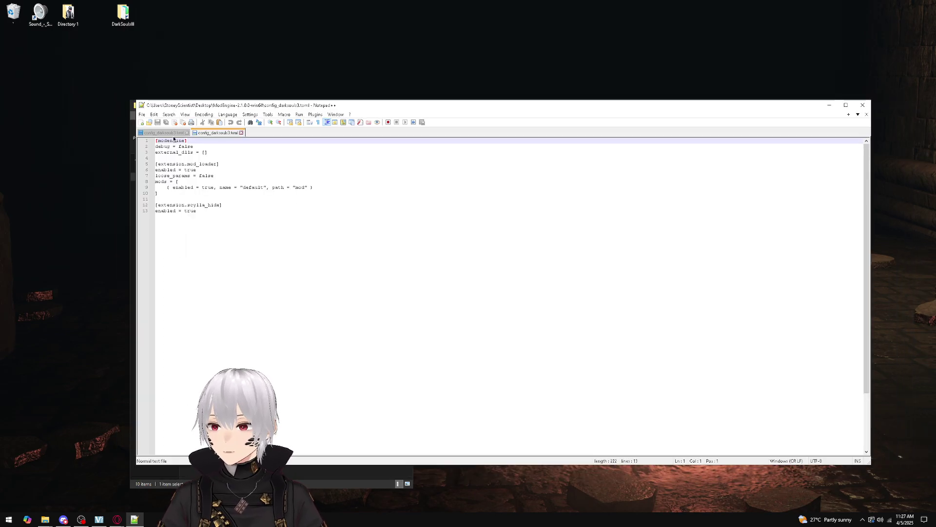
click(175, 135)
click(224, 134)
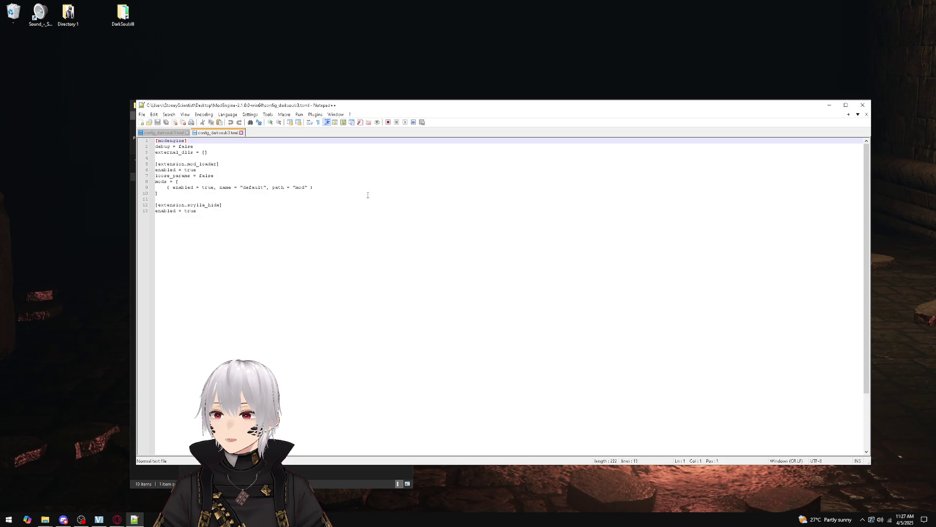
click(171, 133)
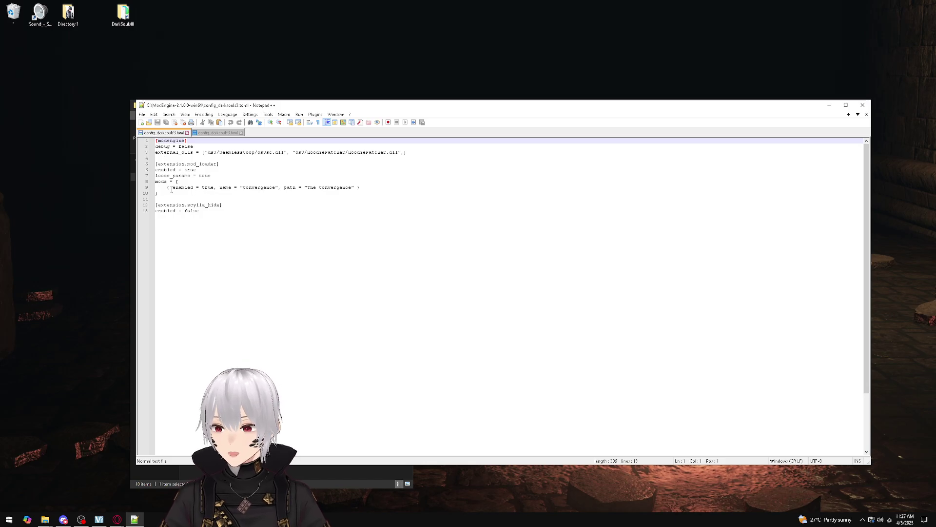
Highlight the Convergence entry (line 9) and HoodiePatcher.dll path (line 3), then close Notepad++
drag(173, 190, 359, 187)
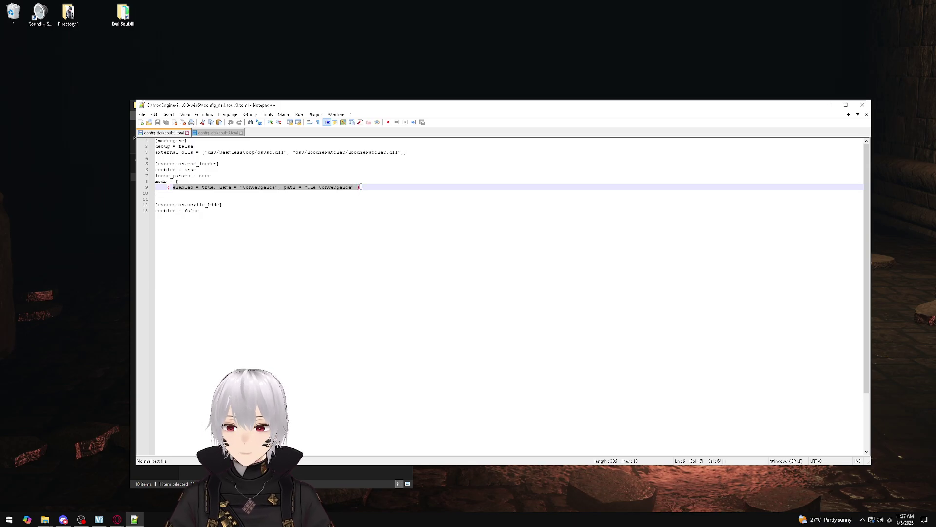
click(265, 165)
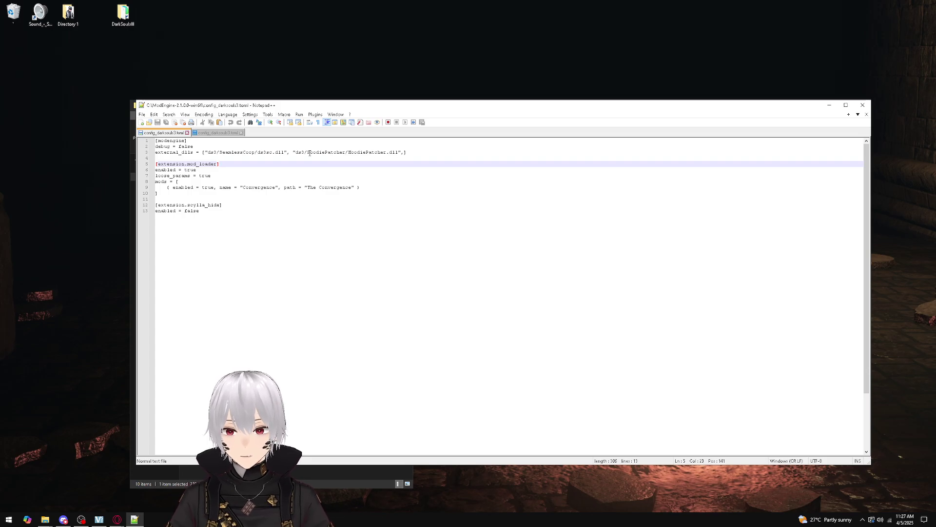
drag(295, 153, 415, 149)
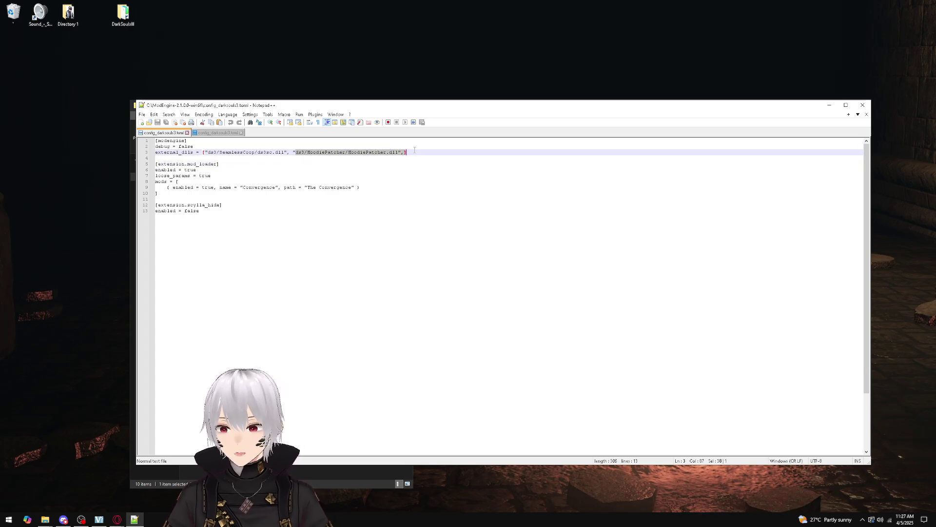
click(412, 264)
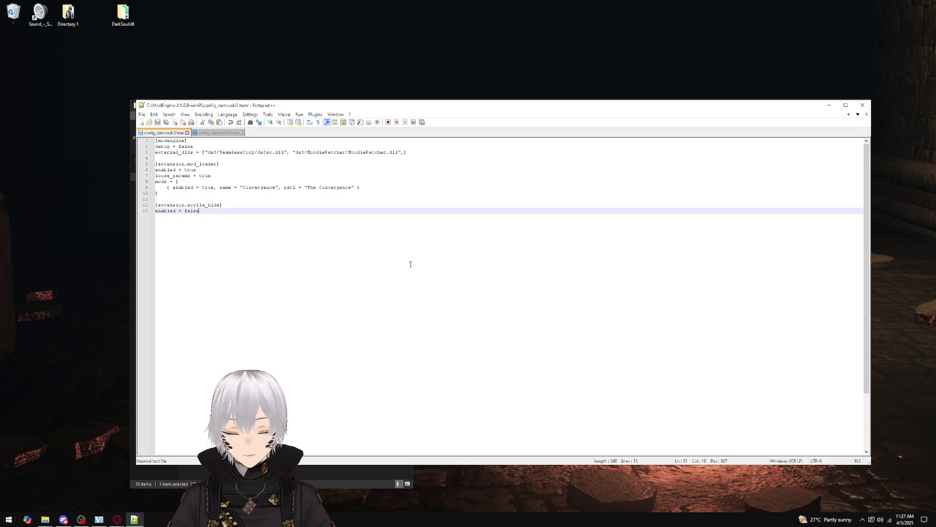
click(862, 106)
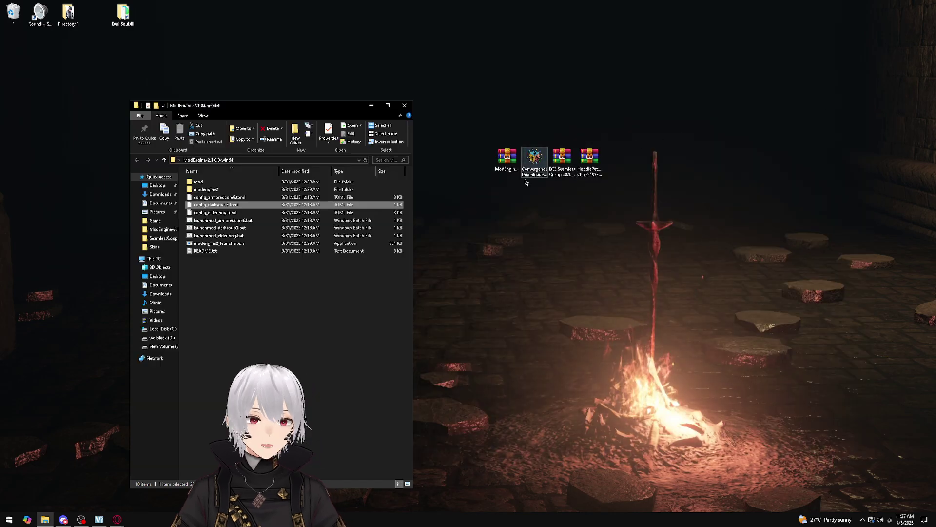
Check the mod folder's contents, then rename it to ds3
click(273, 326)
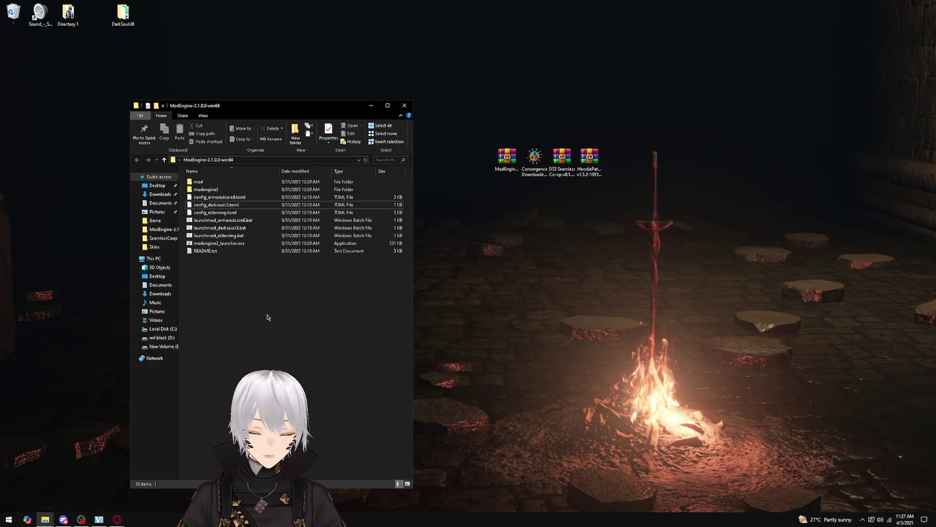
double_click(230, 183)
key(alt+Left)
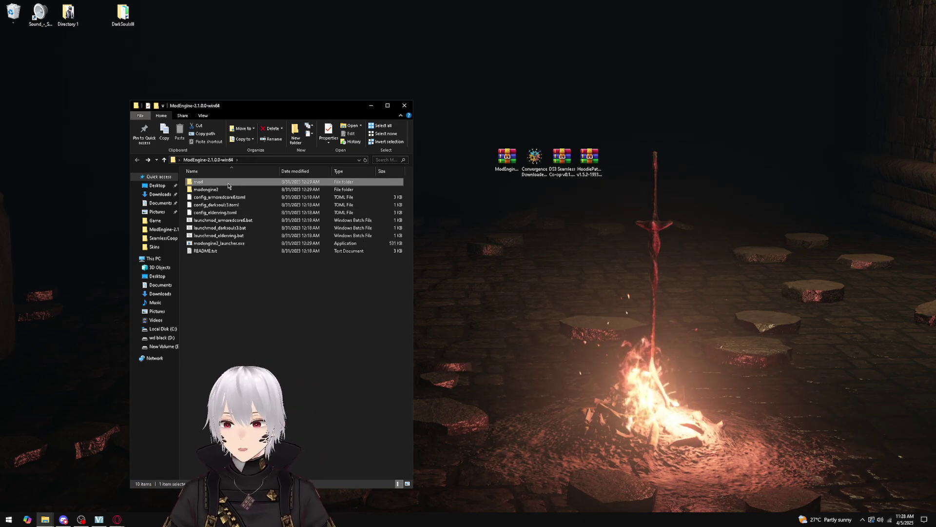
right_click(229, 184)
click(261, 347)
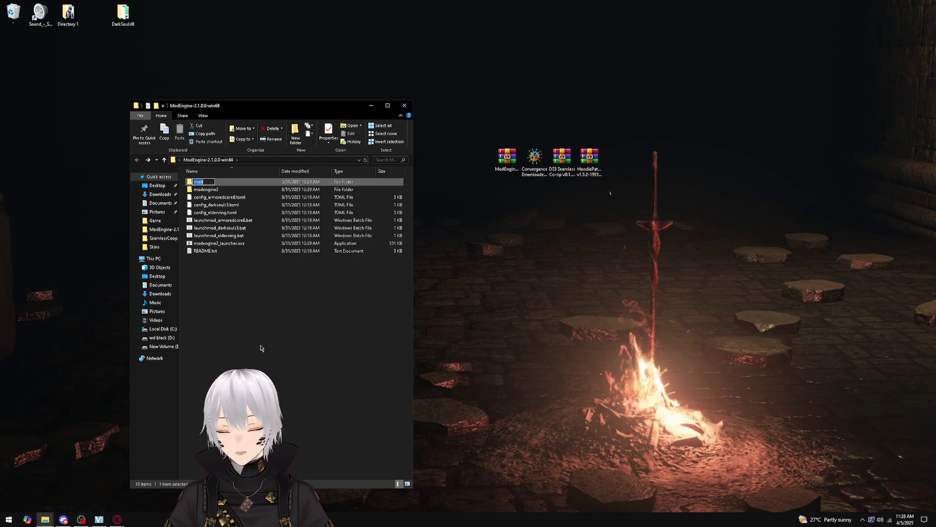
text(ds3)
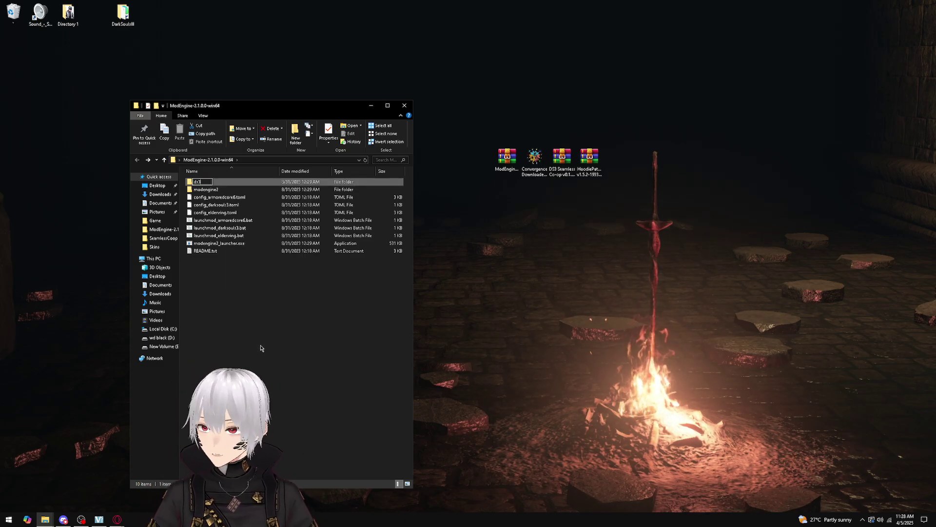
key(Return)
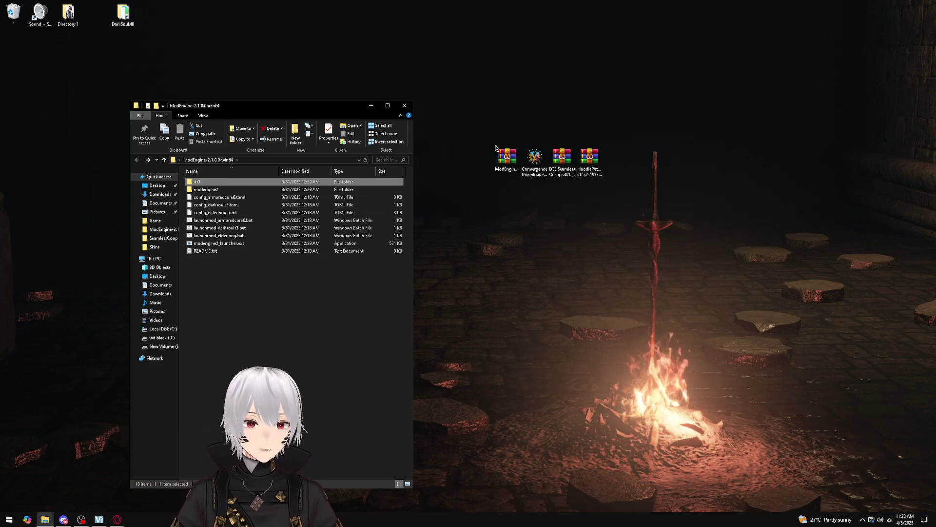
Bring the C:\ModEngine-2.1.0.0-win64 window forward, select The Convergence, and close the extra window
click(535, 157)
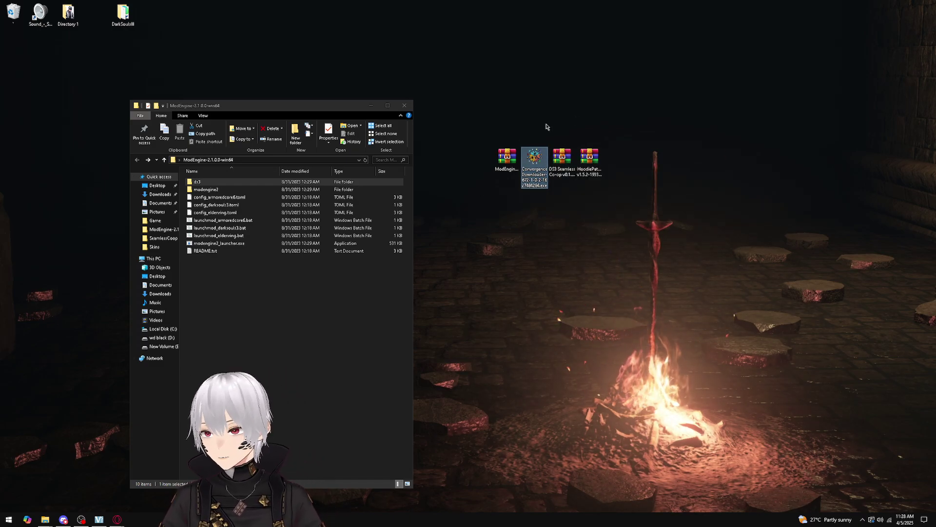
mouse_move(45, 520)
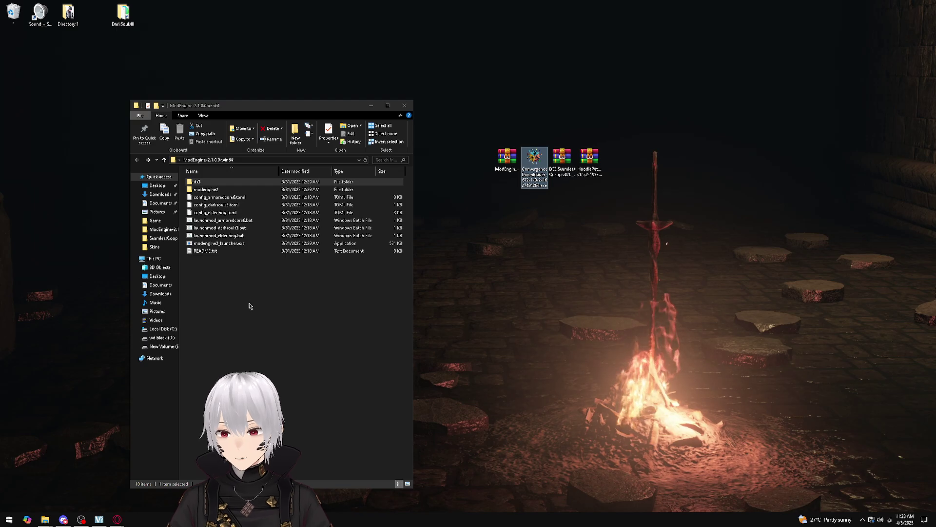
click(45, 519)
click(59, 488)
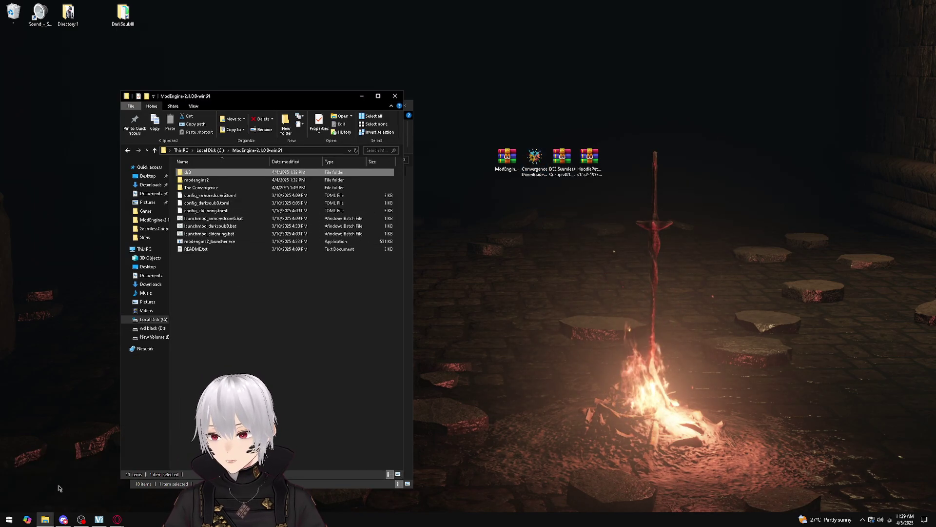
click(201, 188)
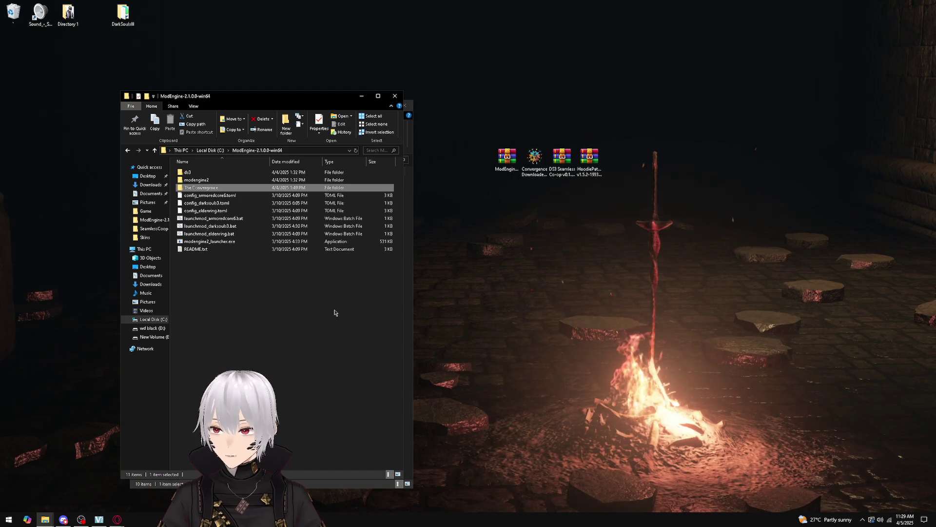
click(395, 97)
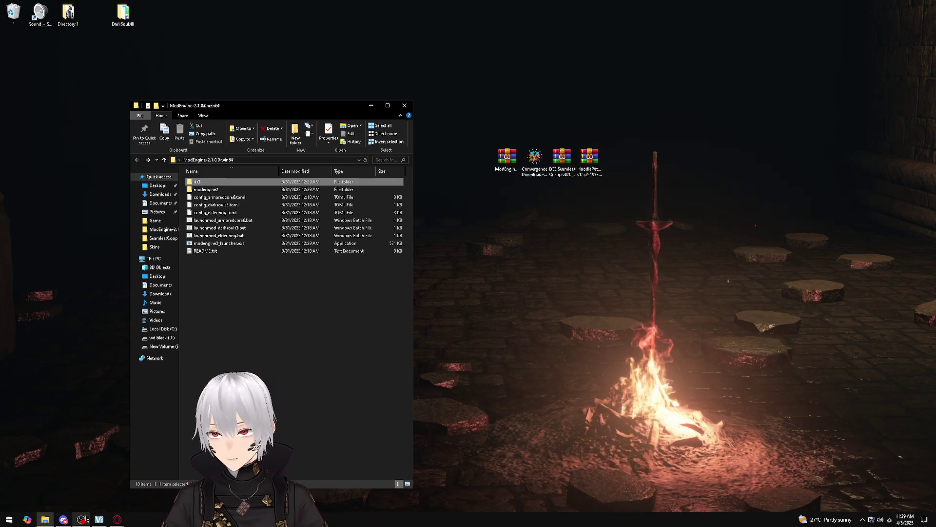
click(45, 519)
Place the 11-item C: ModEngine window beside the new folder and paste The Convergence into it
click(30, 474)
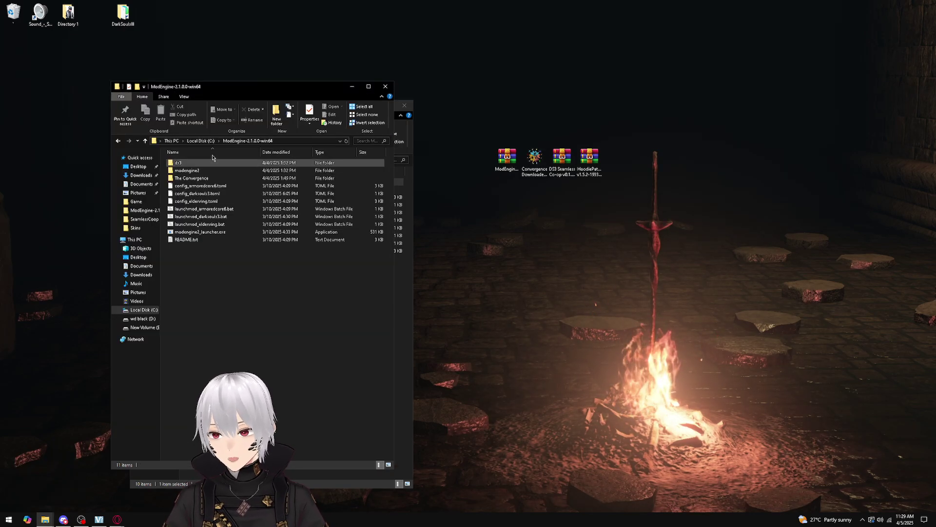
drag(254, 91, 810, 122)
right_click(755, 210)
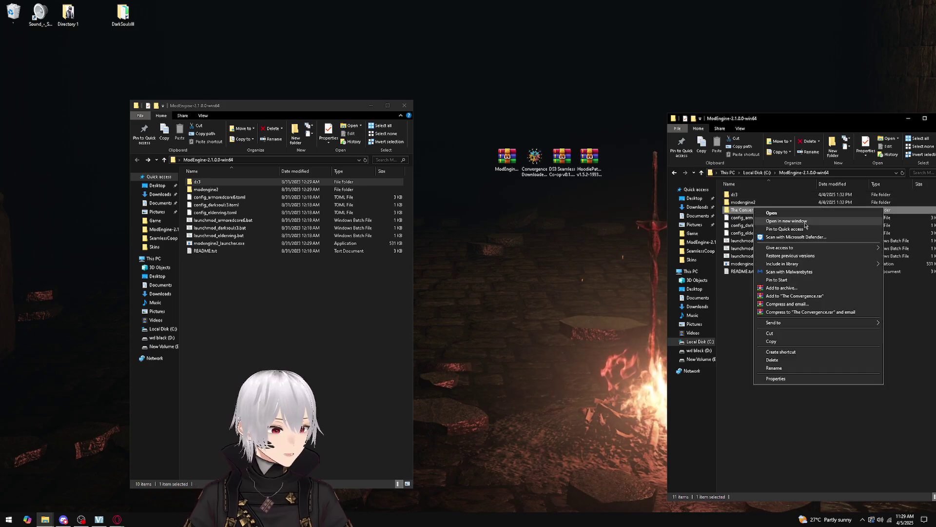
click(771, 334)
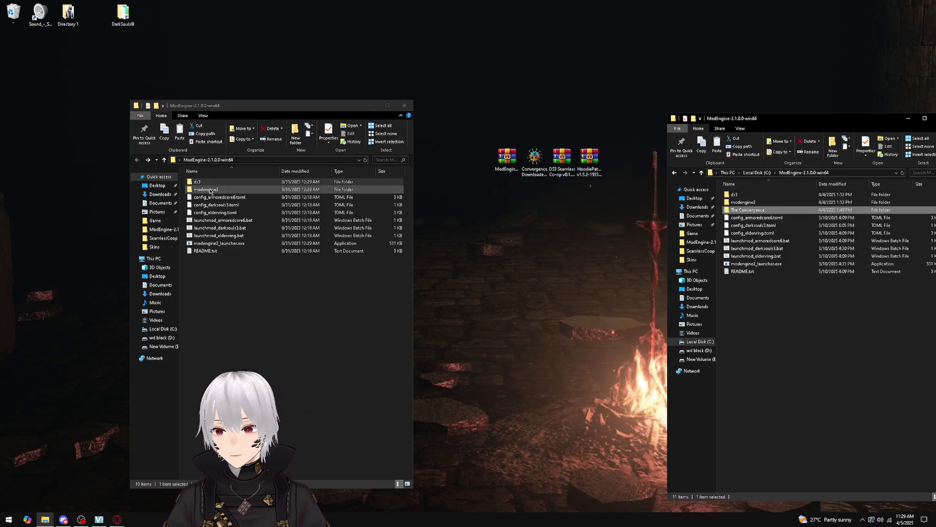
right_click(253, 321)
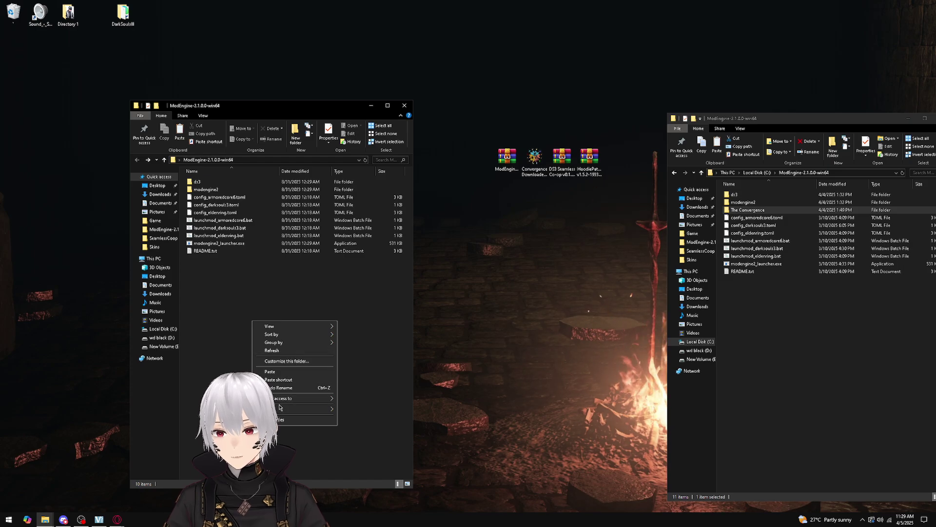
click(273, 373)
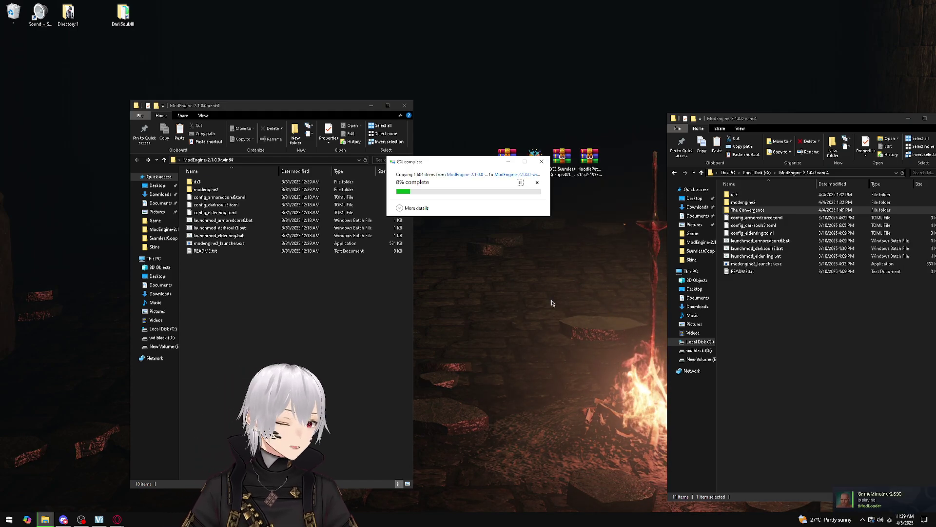
drag(850, 123, 763, 122)
drag(443, 161, 496, 216)
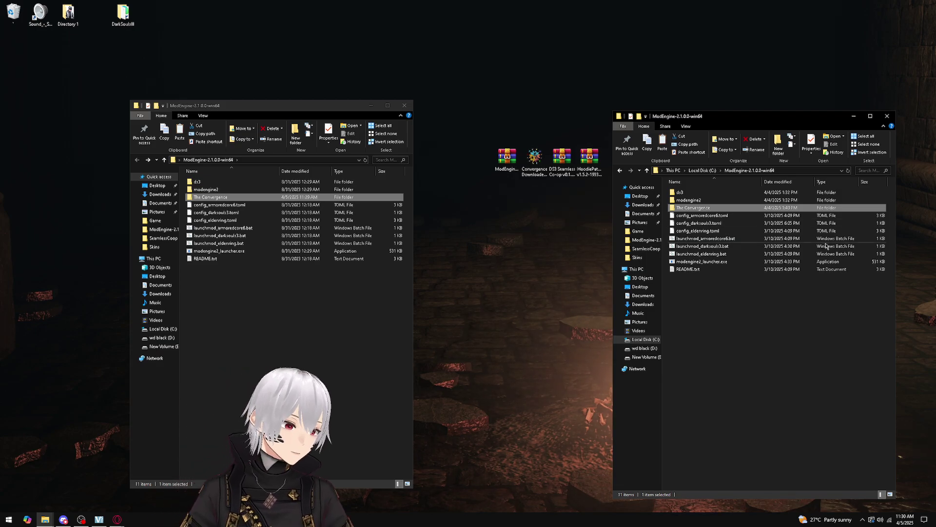
Close the source ModEngine window and move the ModEngine zip and Convergence downloader icons up the desktop
click(888, 116)
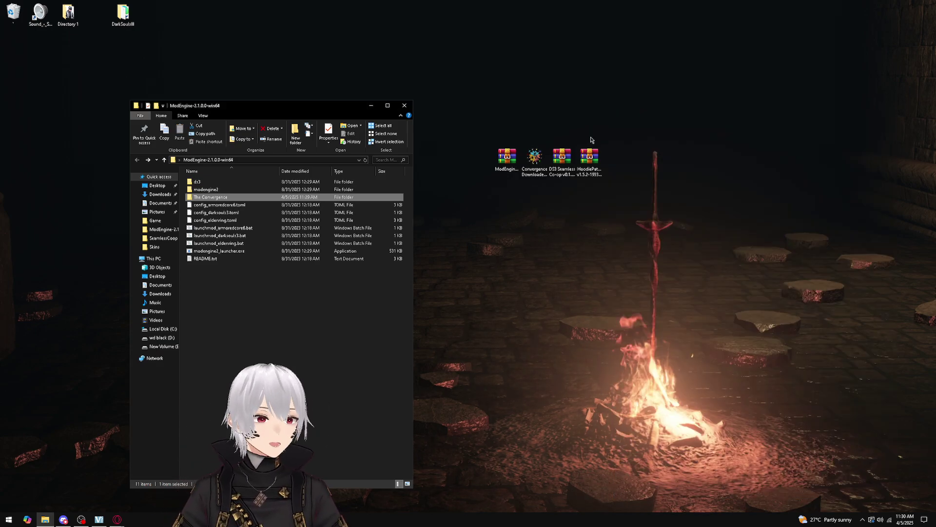
drag(513, 152, 459, 42)
drag(534, 156, 480, 52)
Open the DS3 Seamless Co-op zip in WinRAR, dismiss the licence reminder, and move the window to the lower right
click(555, 157)
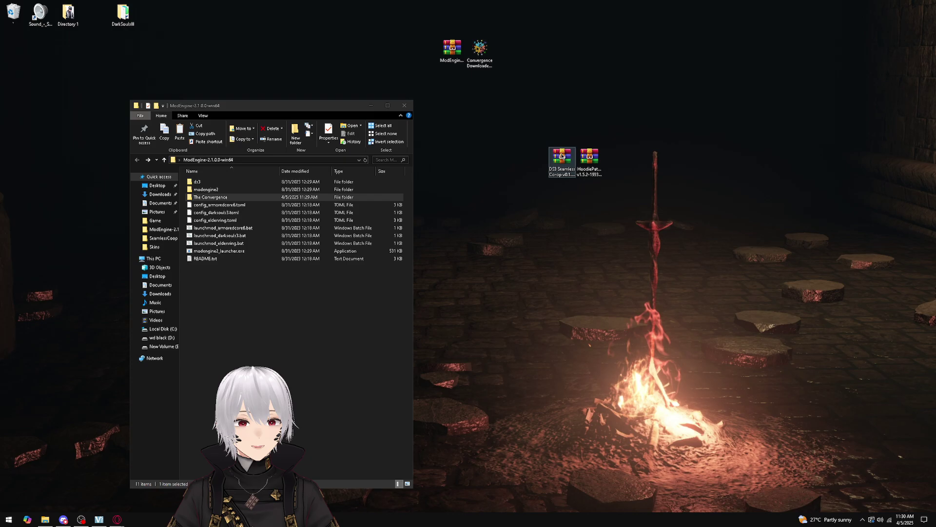
double_click(555, 157)
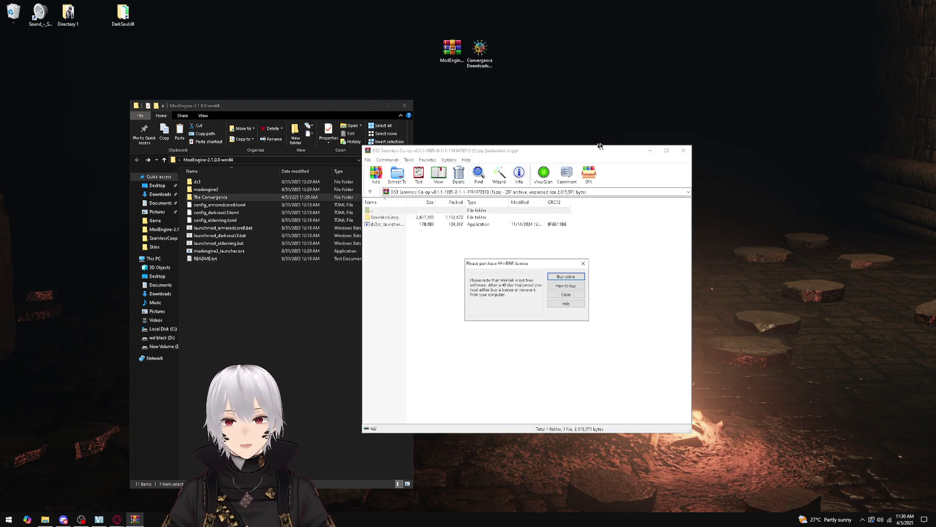
click(583, 264)
drag(515, 150, 672, 189)
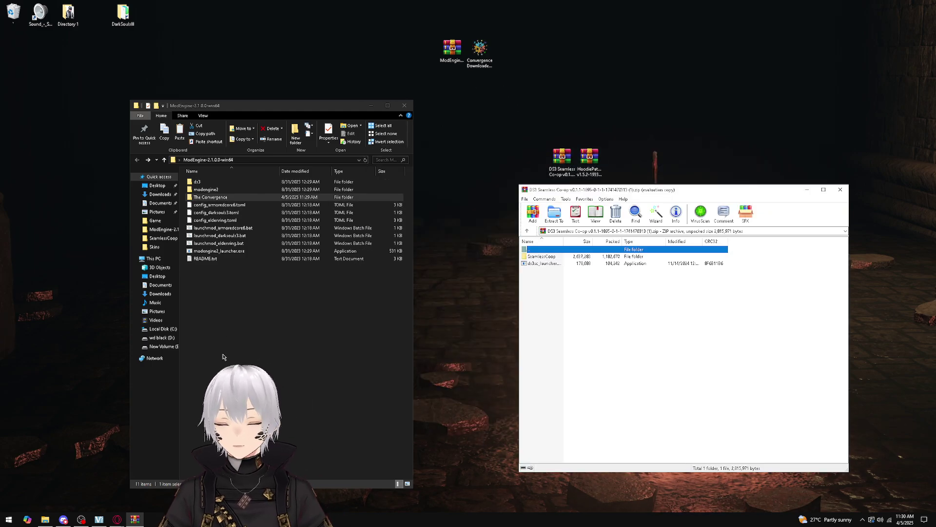
Select only the SeamlessCoop folder and drag it into ModEngine's ds3 folder
click(556, 263)
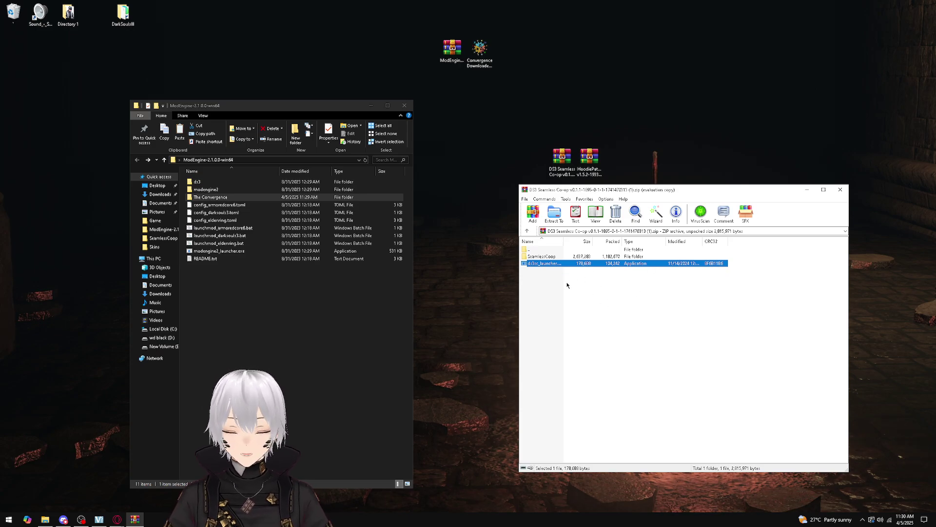
double_click(577, 265)
shift+click(580, 259)
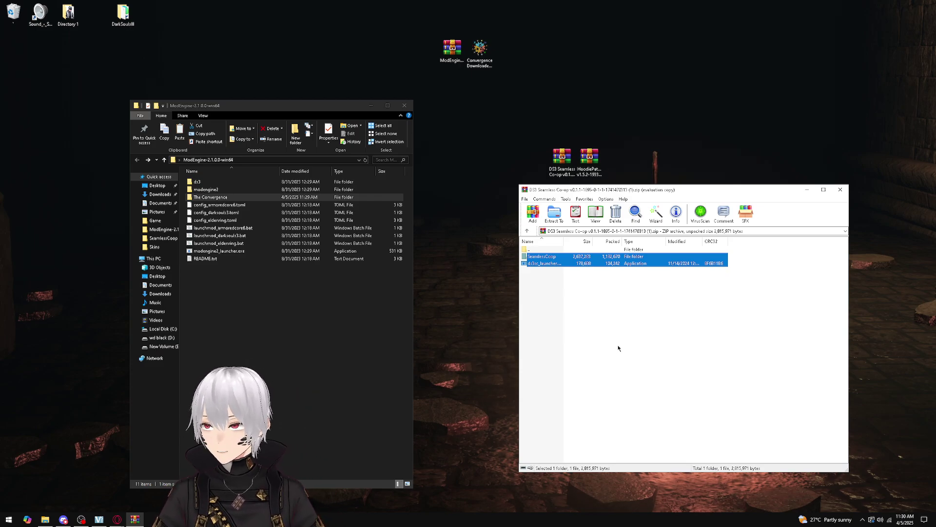
click(590, 257)
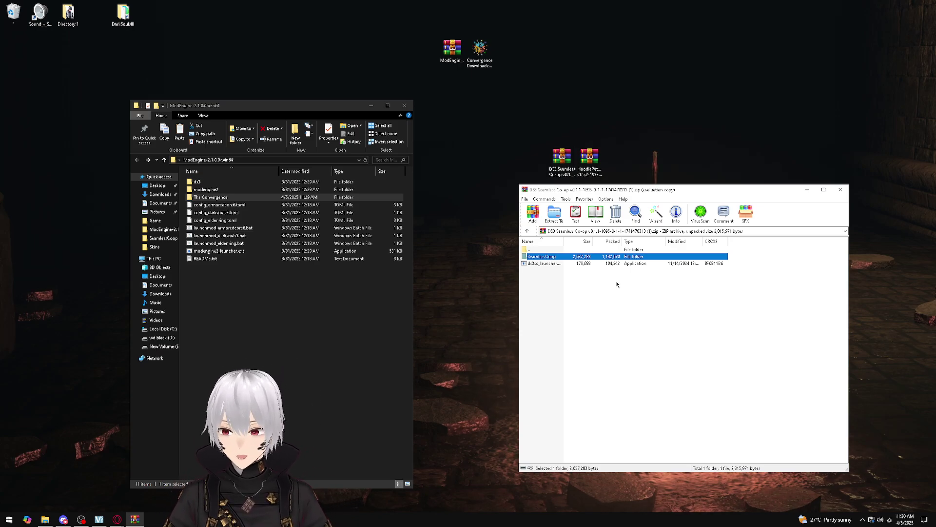
drag(566, 255, 250, 182)
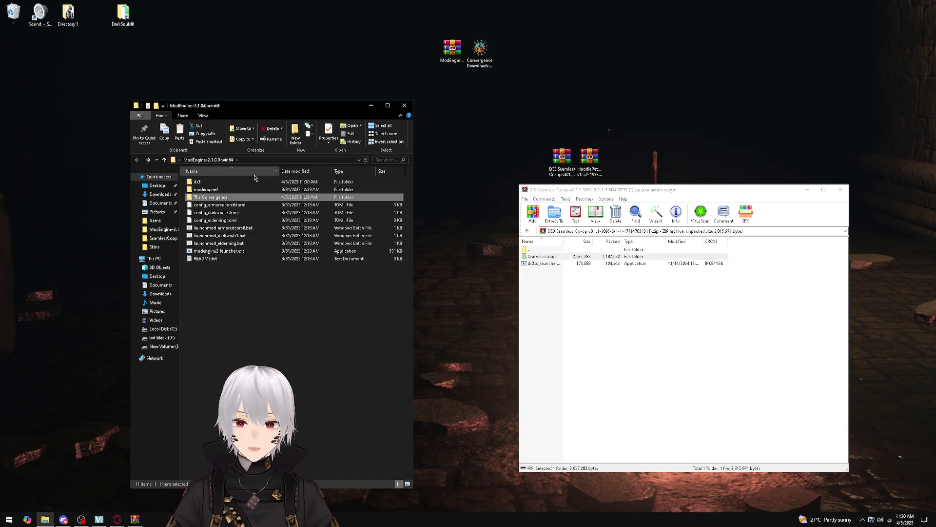
Open ds3\SeamlessCoop in the new ModEngine and close the archive window
double_click(243, 184)
double_click(238, 185)
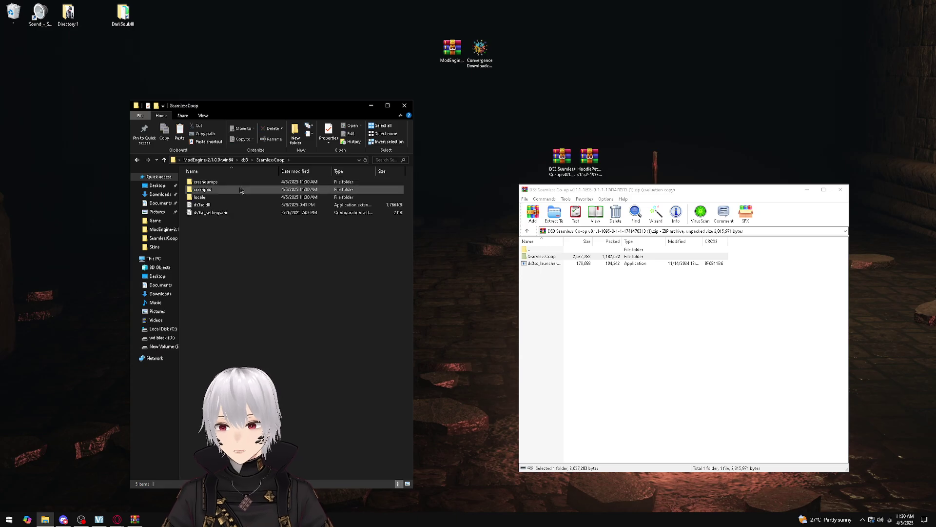
click(841, 190)
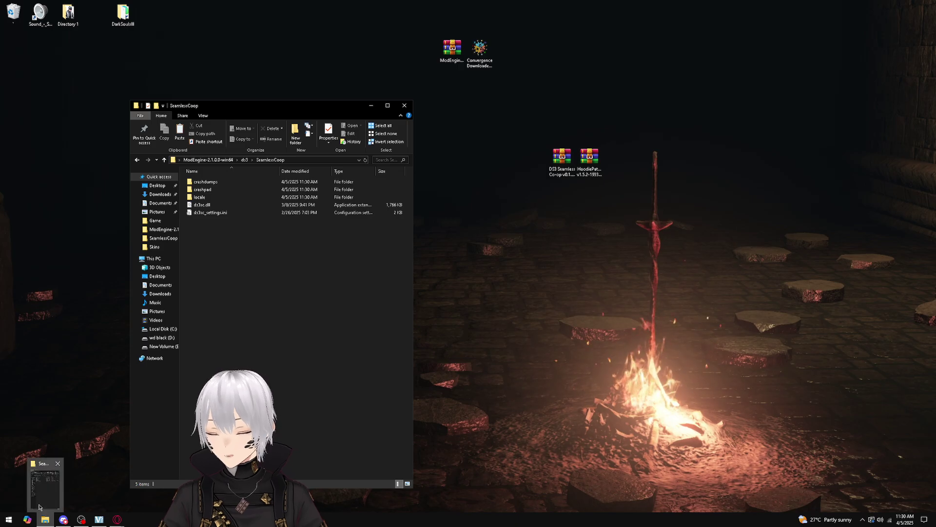
Open the older ModEngine-2.1.0.0-win64 ds3\SeamlessCoop folder in a second window for comparison
right_click(45, 521)
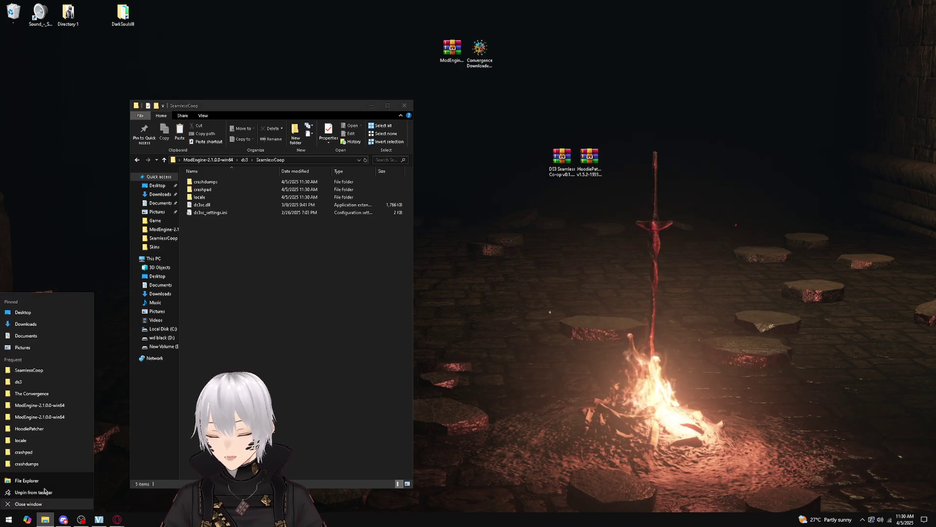
click(55, 418)
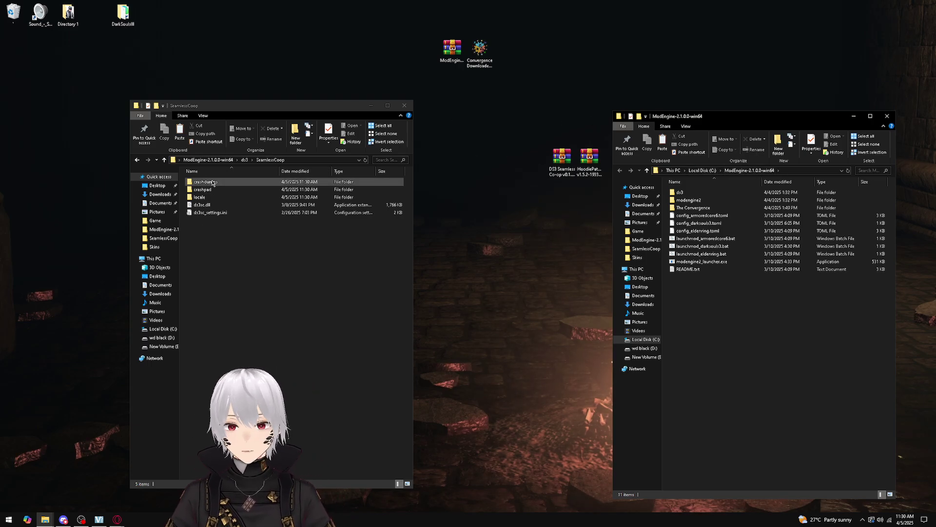
double_click(716, 192)
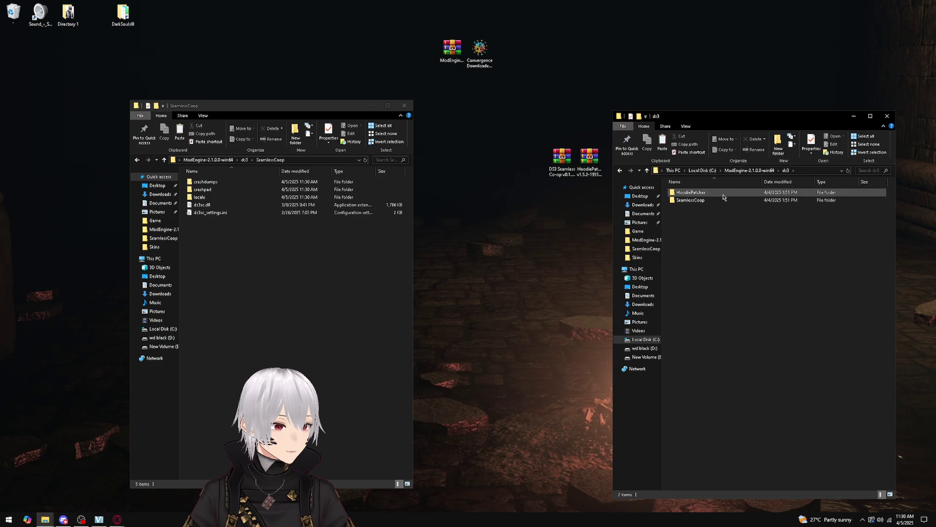
double_click(715, 202)
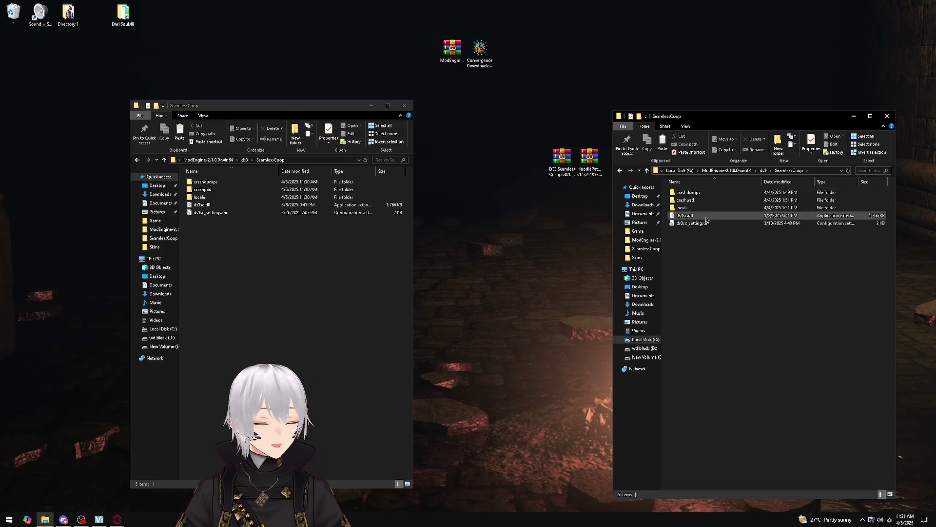
Select ds3sc_settings.ini in the new SeamlessCoop folder and bring up its context menu
click(232, 206)
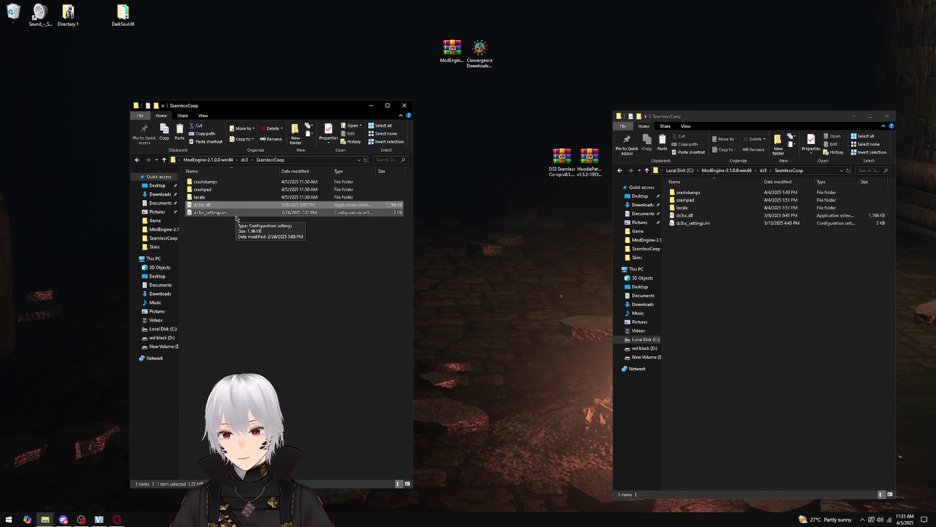
right_click(237, 218)
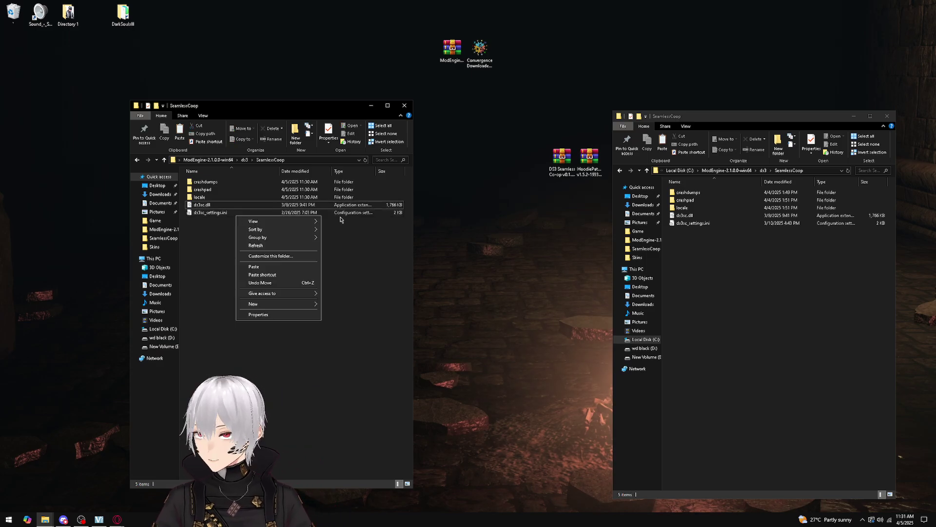
click(211, 216)
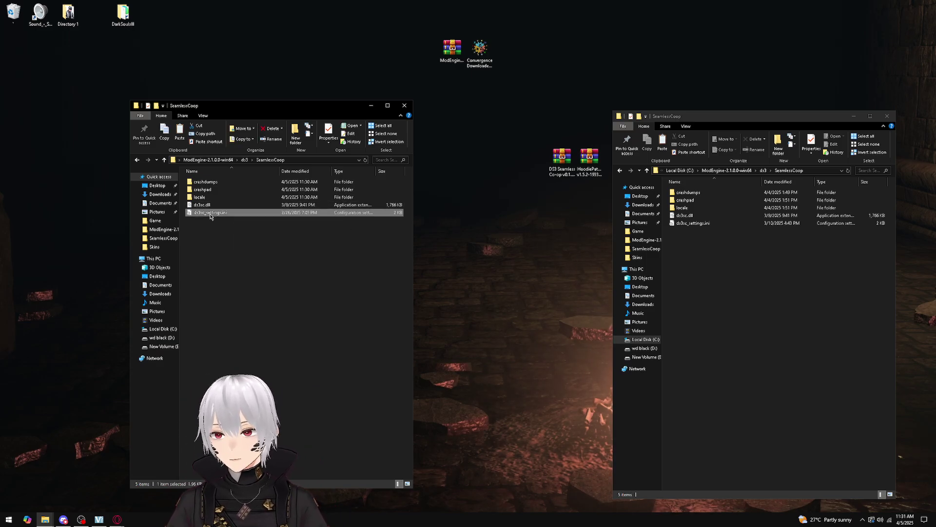
right_click(210, 215)
Edit ds3sc_settings.ini in Notepad++ and change allow_invaders from 1 to 0
click(242, 242)
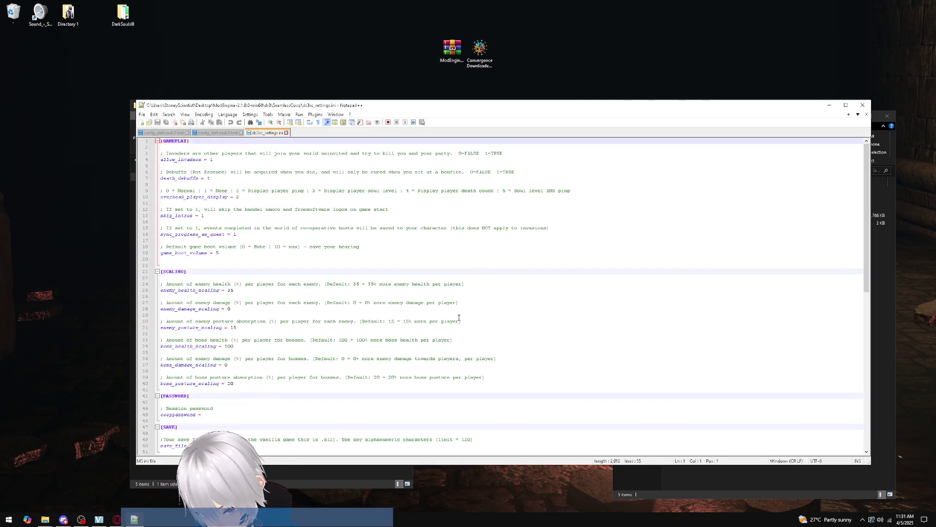
scroll(459, 317, down, 2)
scroll(462, 292, up, 2)
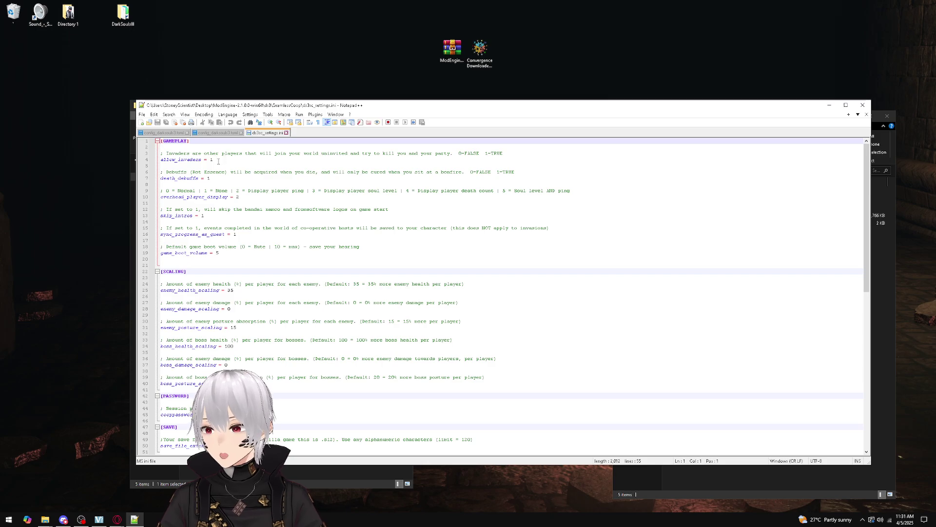
drag(215, 160, 210, 160)
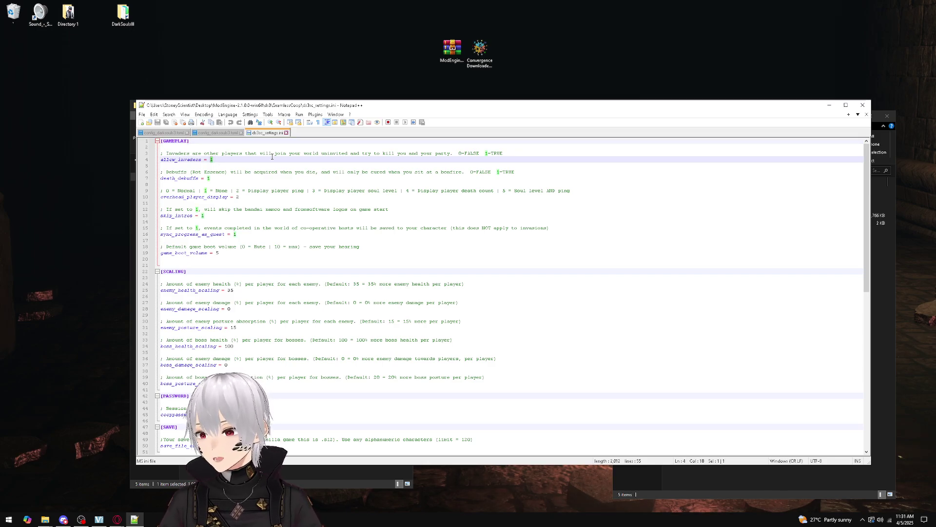
click(211, 160)
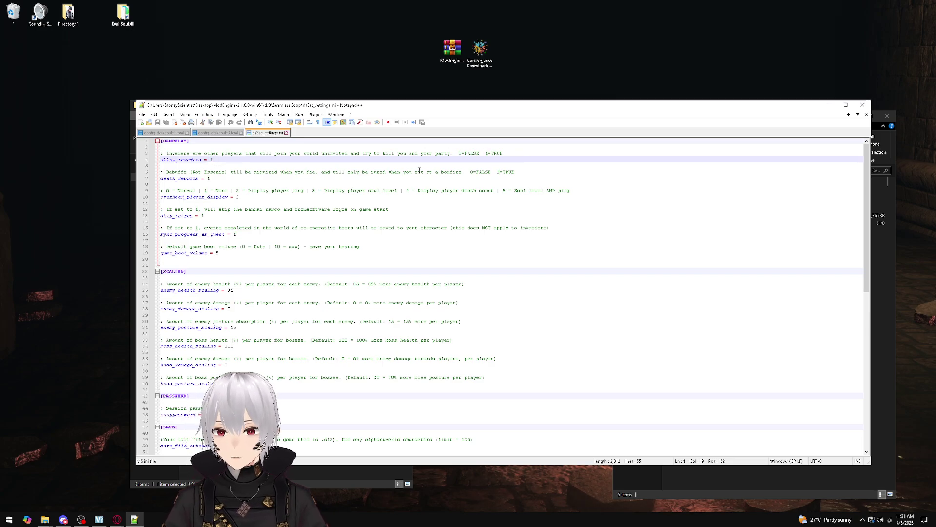
key(BackSpace)
text(0)
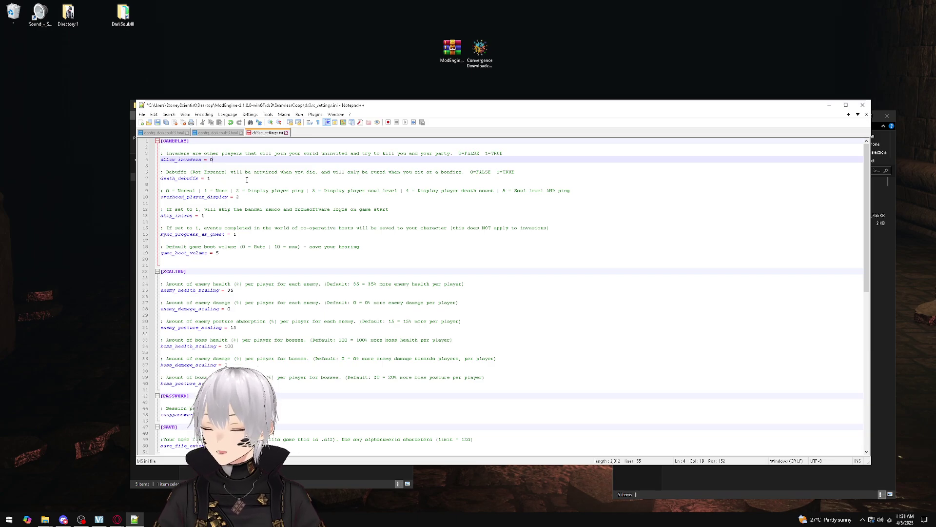
Enter a session password after cooppassword =, save the file, and close Notepad++
scroll(270, 228, down, 3)
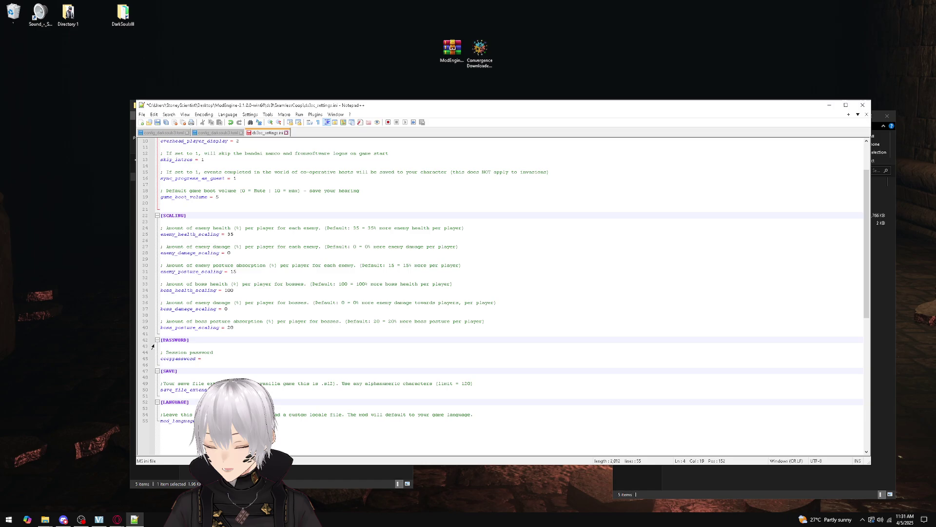
click(206, 359)
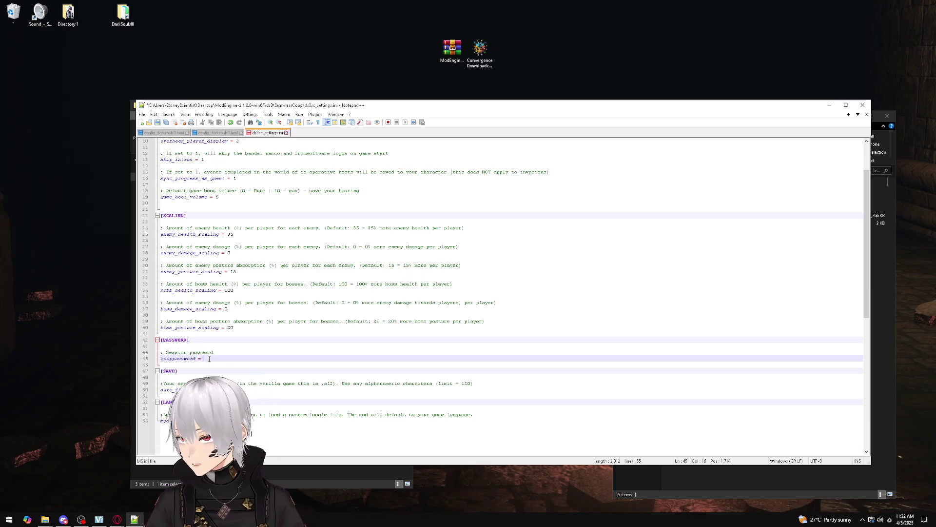
text(boob)
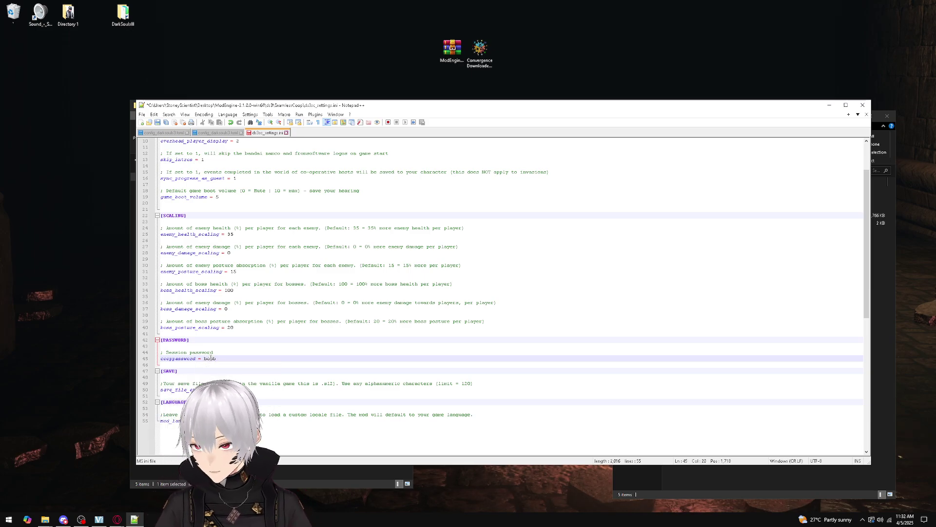
scroll(208, 377, down, 2)
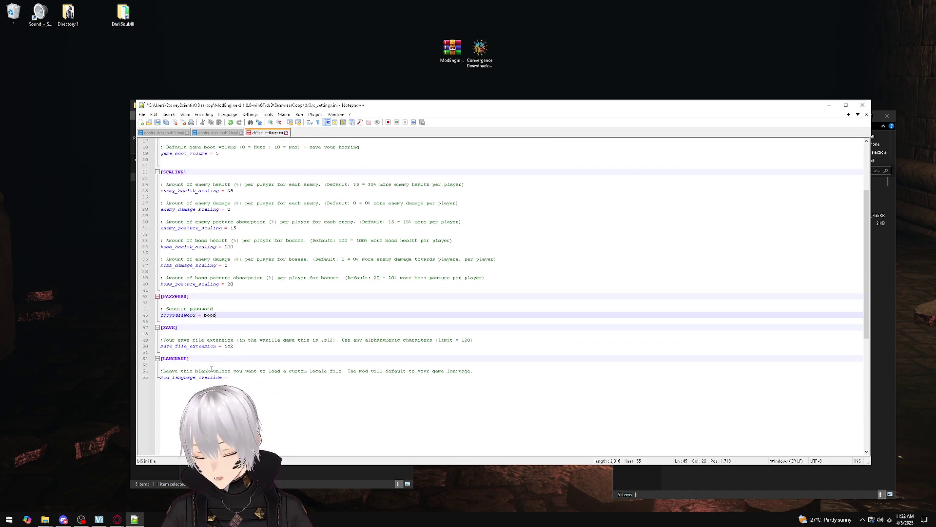
click(142, 114)
click(168, 171)
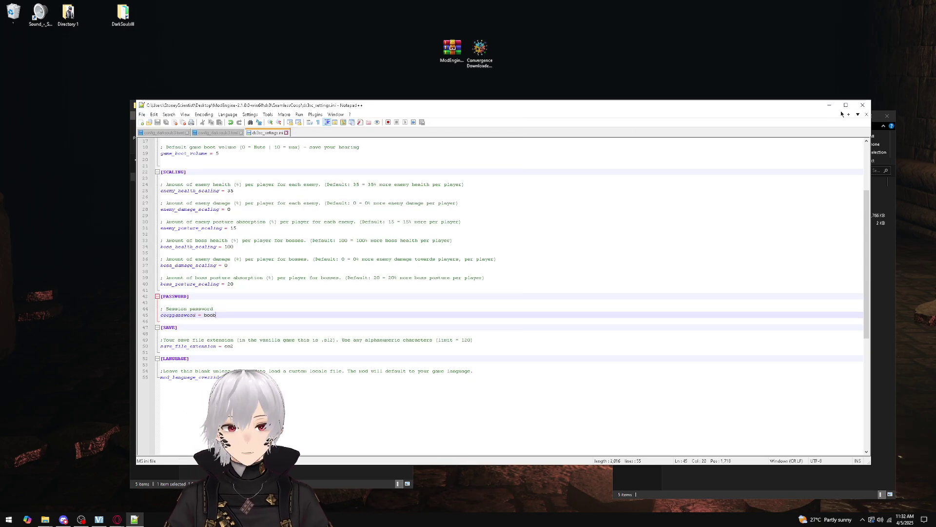
click(863, 105)
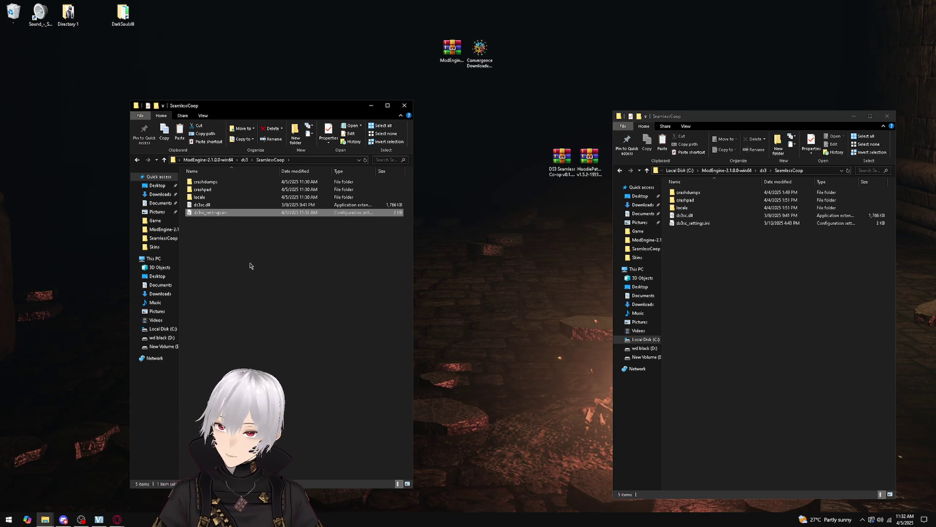
Return to ModEngine-2.1.0.0-win64, move the Seamless Co-op zip to the top row, and close the second window
click(274, 234)
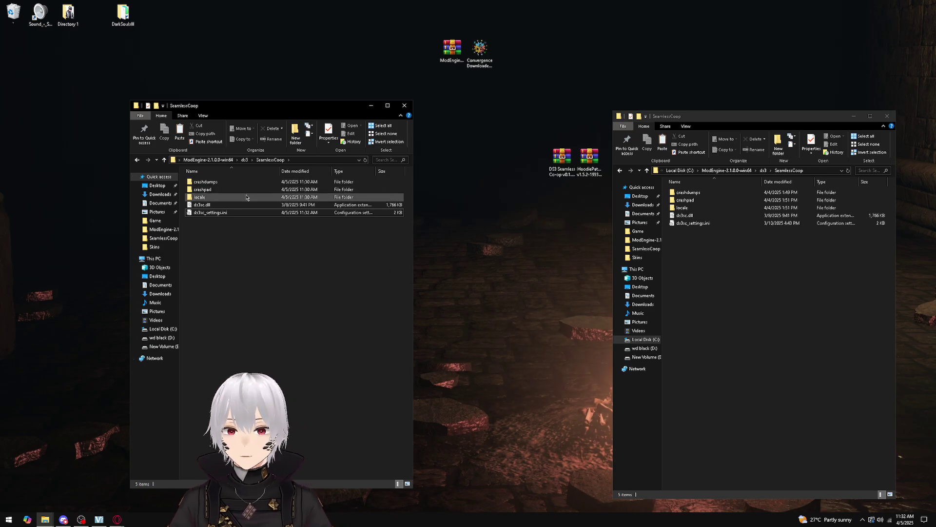
key(alt+Up)
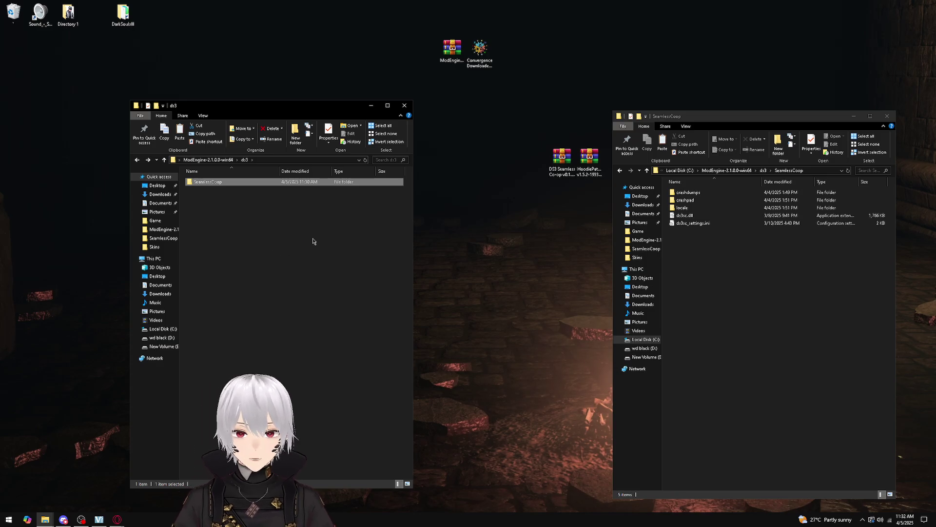
key(alt+Up)
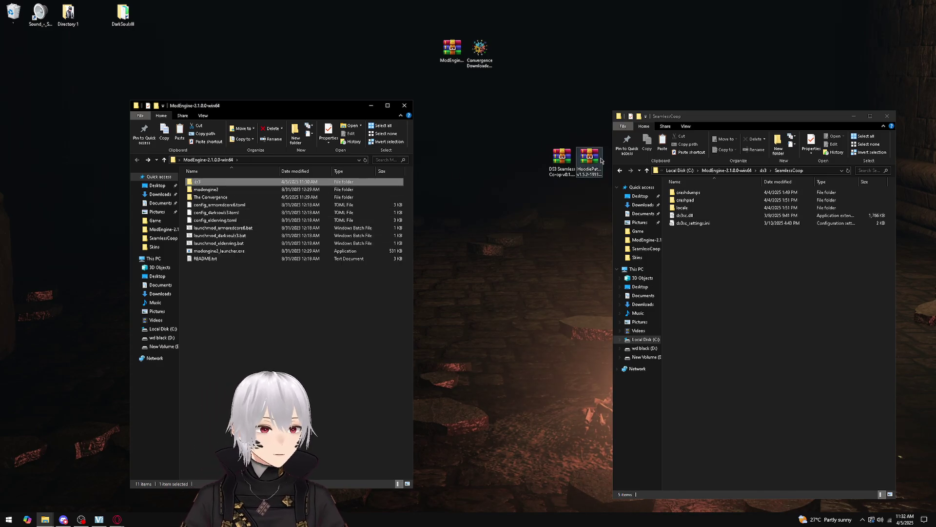
drag(562, 157, 508, 51)
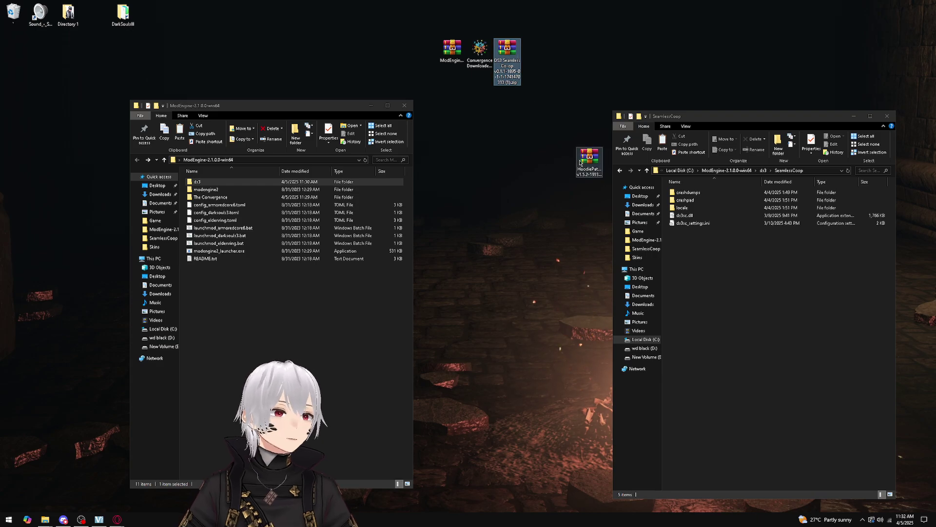
click(895, 117)
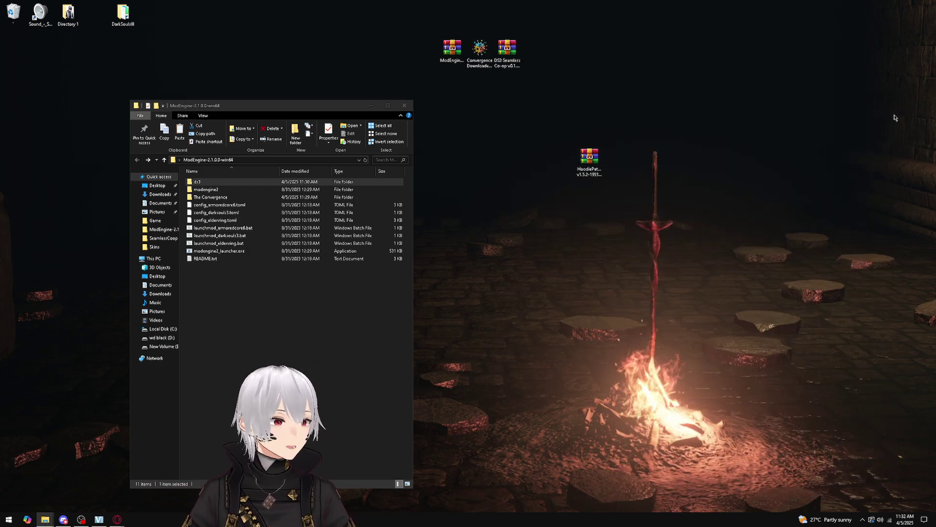
Open the HoodiePatcher zip and extract HoodiePatcher.dll and HoodiePatcher.ini with Extract To
double_click(589, 159)
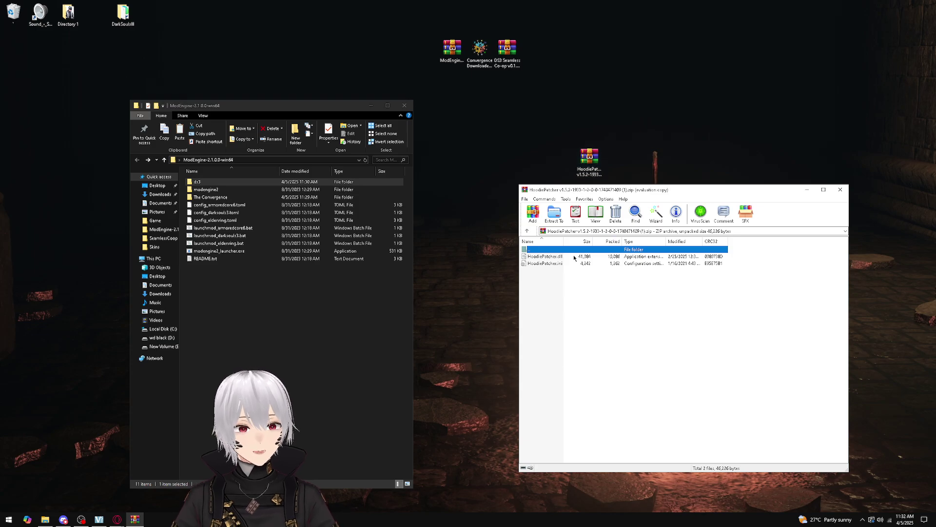
drag(562, 297, 572, 261)
key(Escape)
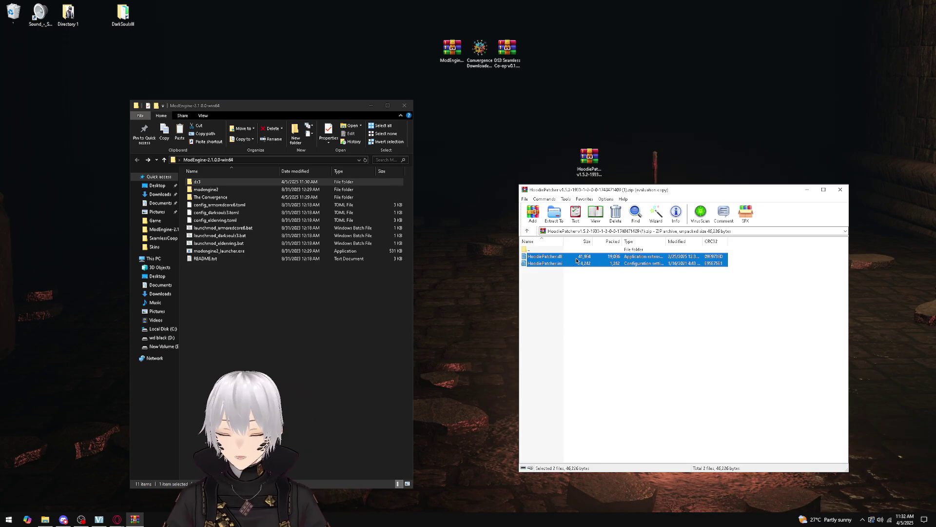
drag(576, 261, 243, 182)
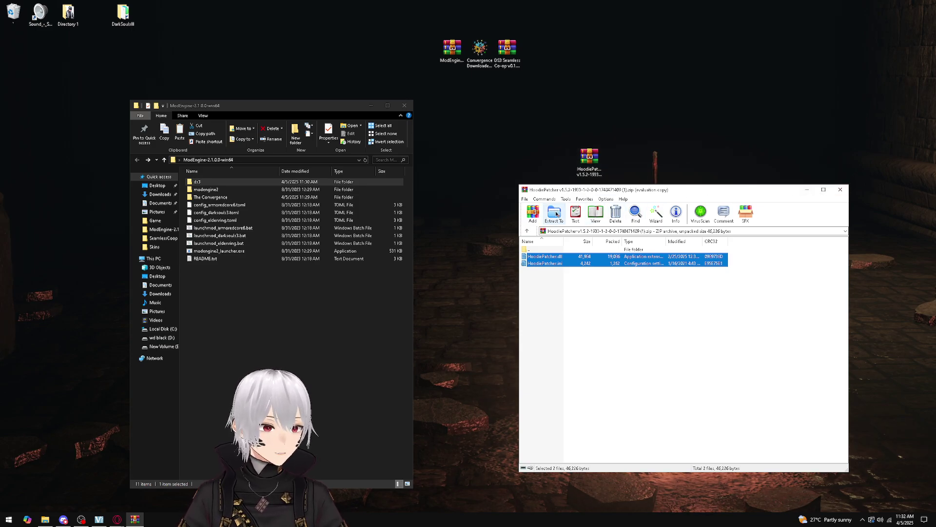
click(556, 213)
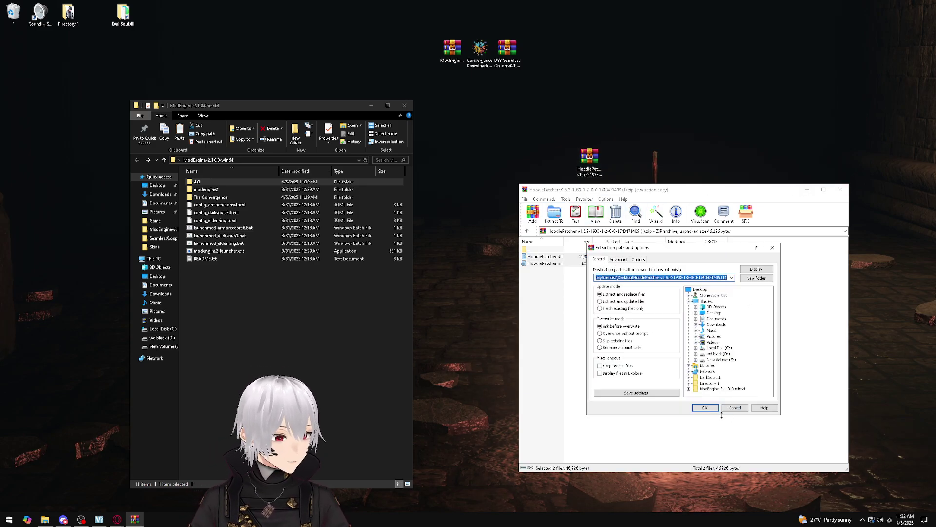
click(705, 407)
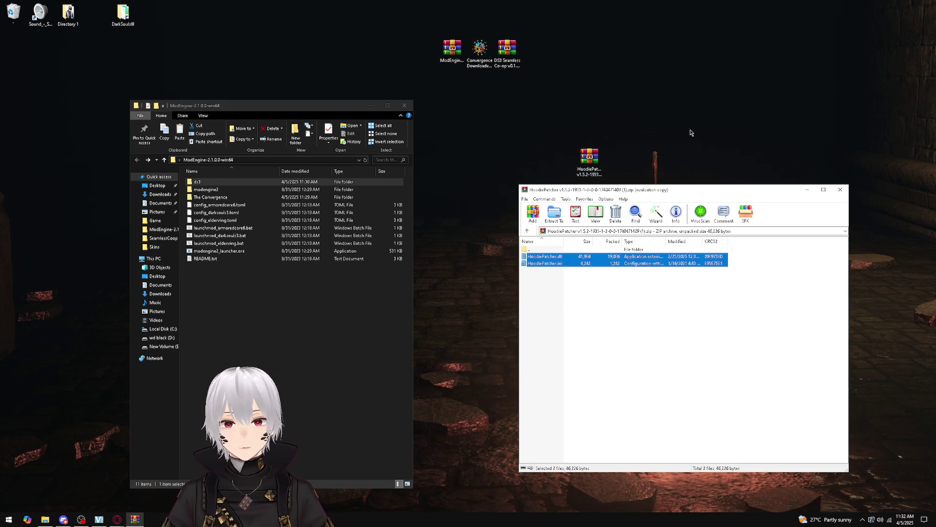
Move the extracted HoodiePatcher folder into ds3, check its files, and close the archive
drag(14, 51, 217, 182)
double_click(217, 182)
double_click(232, 186)
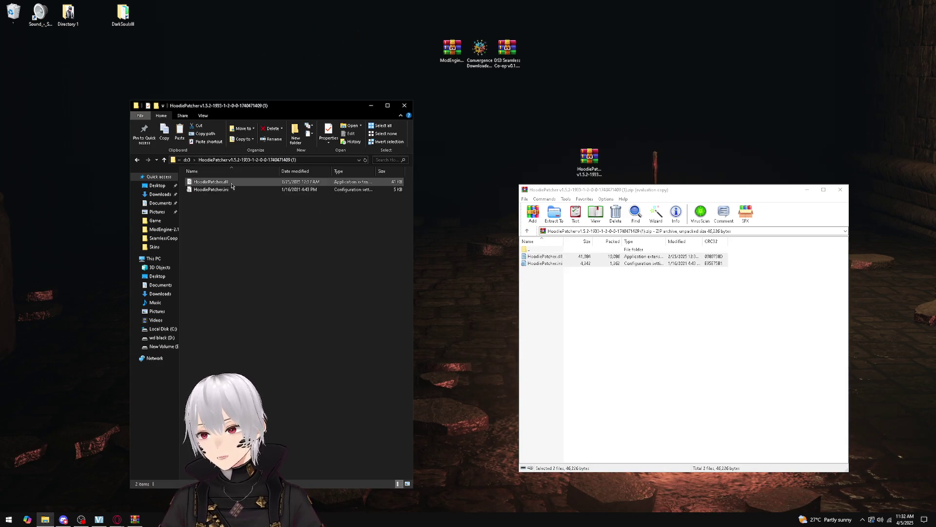
key(alt+Left)
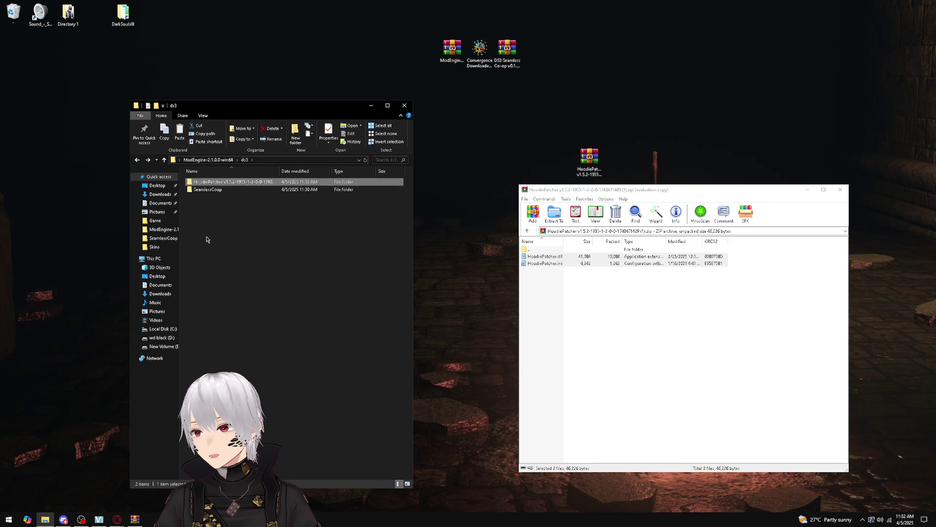
click(841, 189)
double_click(258, 182)
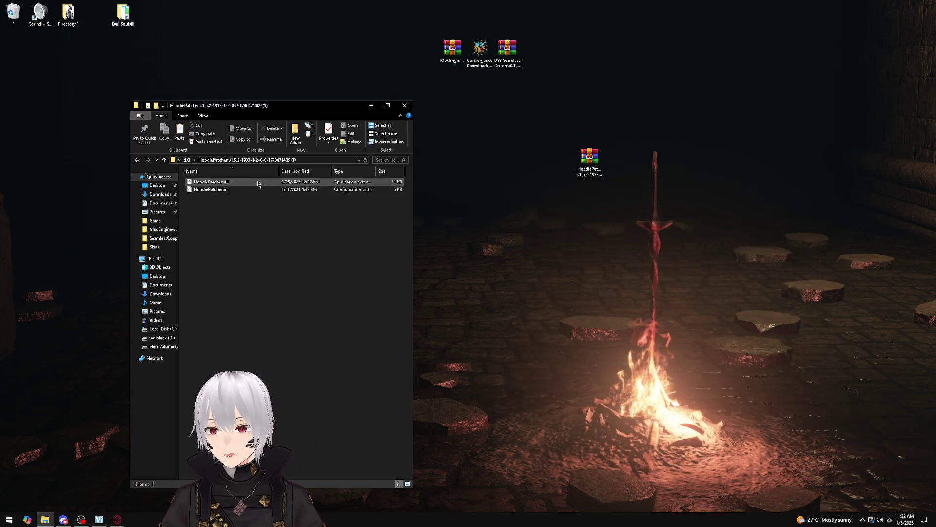
key(alt+Left)
Rename the patcher folder to HoodiePatcher by deleting its version suffix, then go up to ModEngine-2.1.0.0-win64
right_click(248, 184)
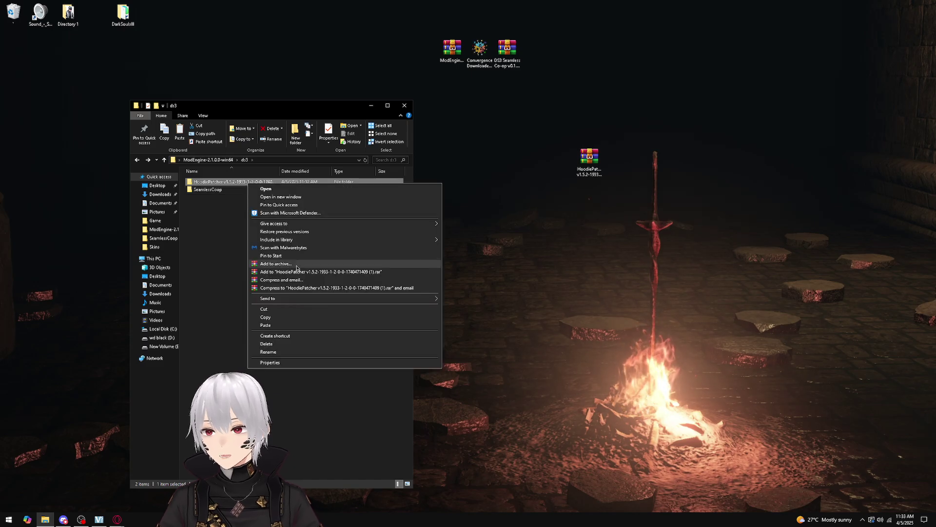
click(290, 351)
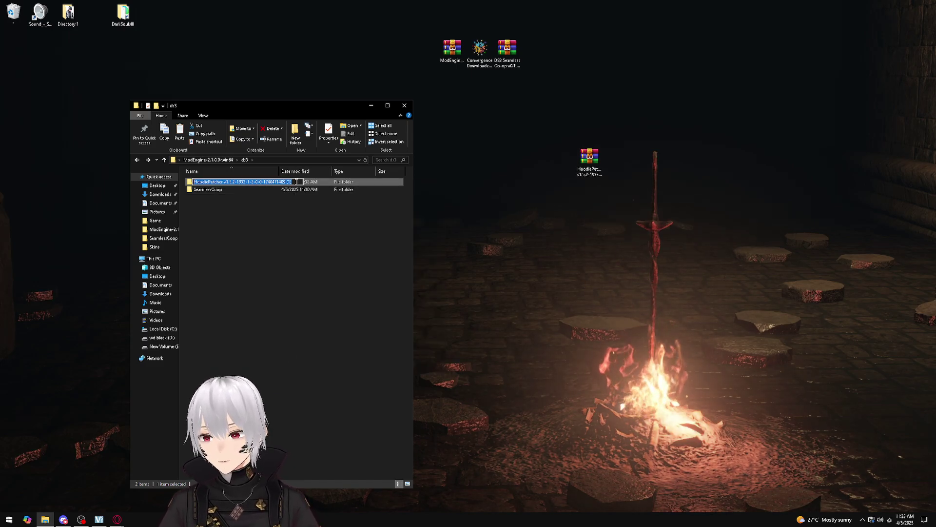
drag(297, 182, 225, 181)
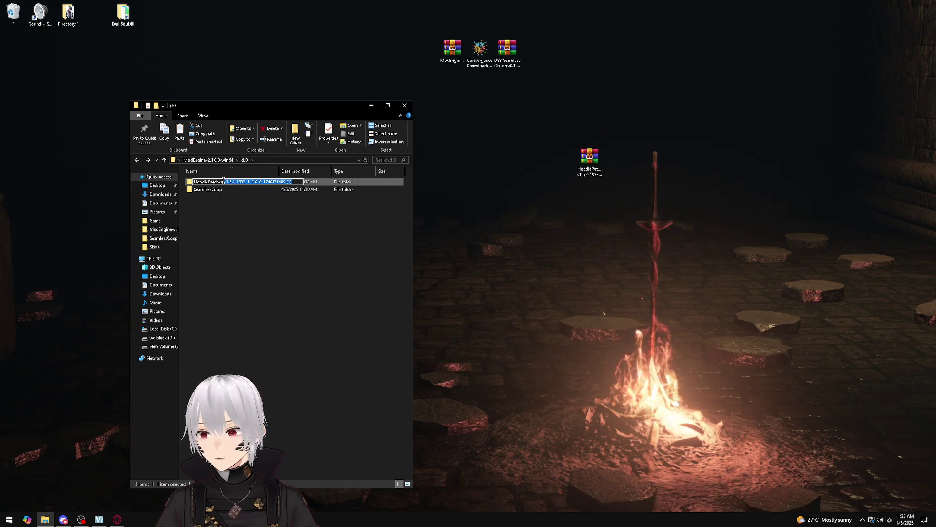
key(BackSpace)
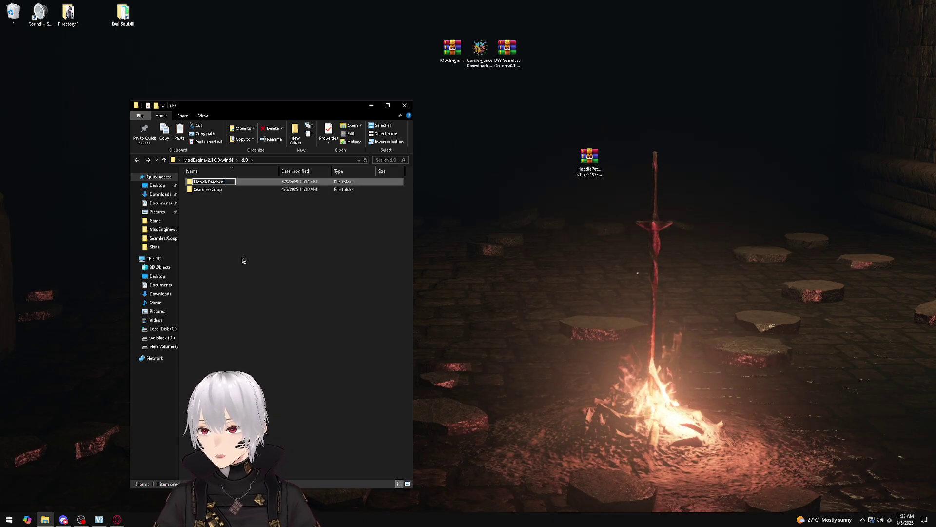
click(280, 276)
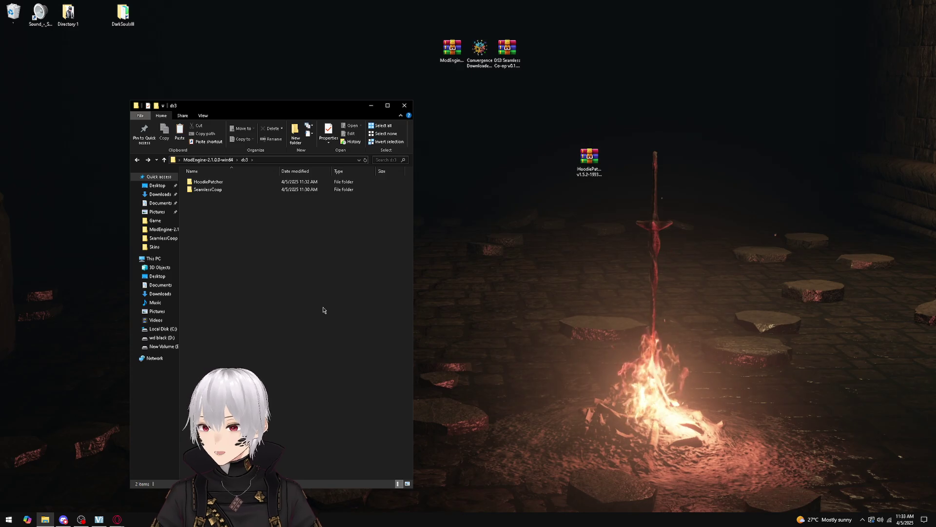
key(alt+Up)
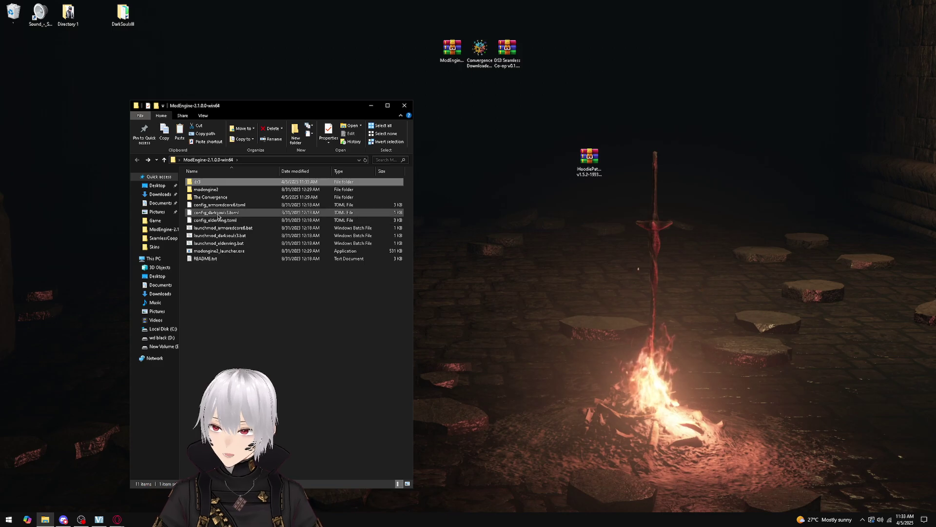
Close Explorer and line up the HoodiePatcher zip with the mod archives, placing mo2.zip top-left
click(404, 106)
drag(396, 159, 389, 91)
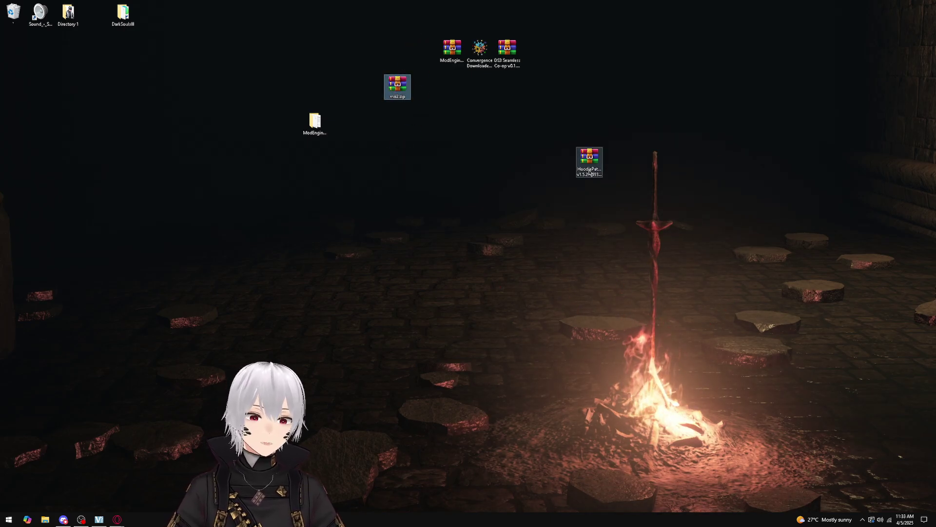
drag(589, 156, 536, 49)
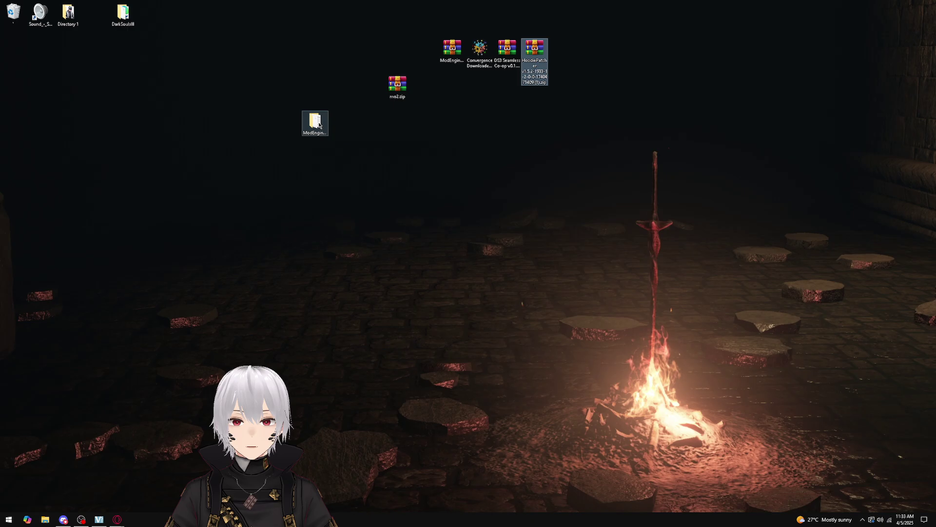
drag(320, 126, 489, 125)
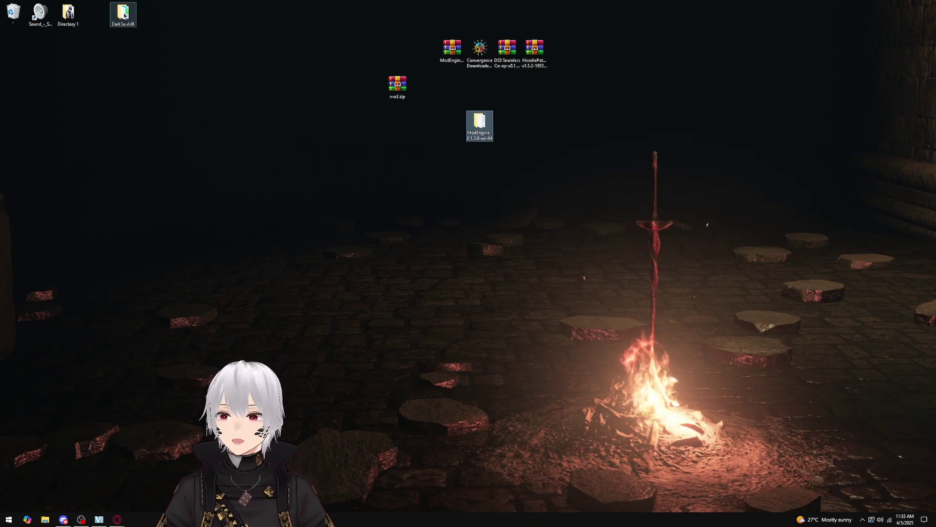
drag(125, 16, 97, 15)
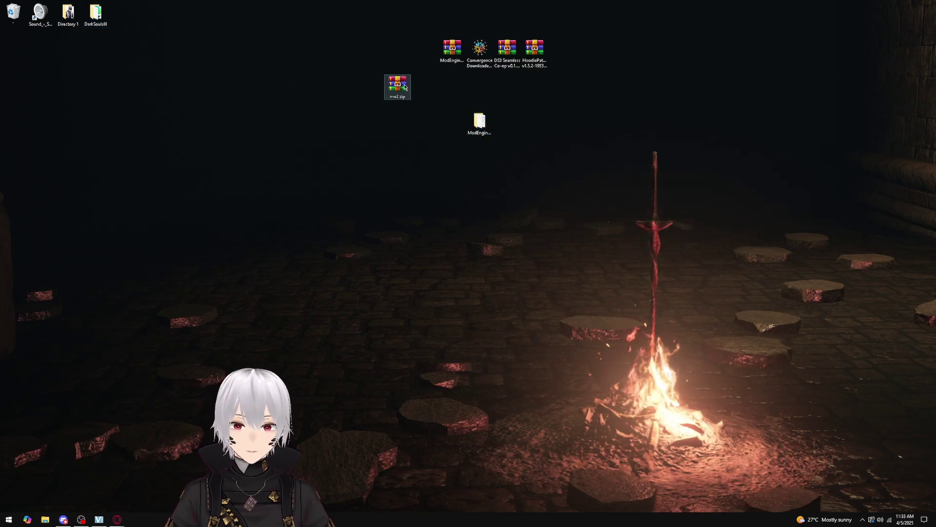
drag(404, 87, 32, 48)
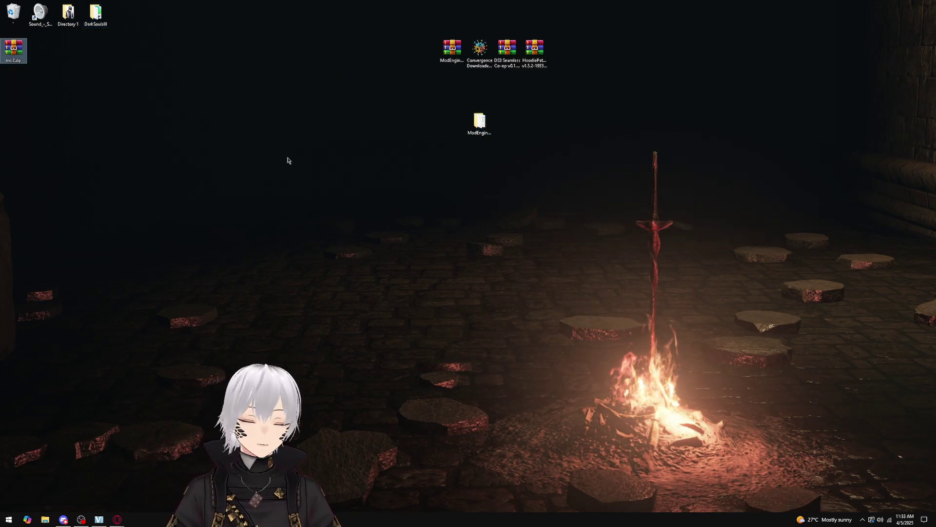
click(296, 232)
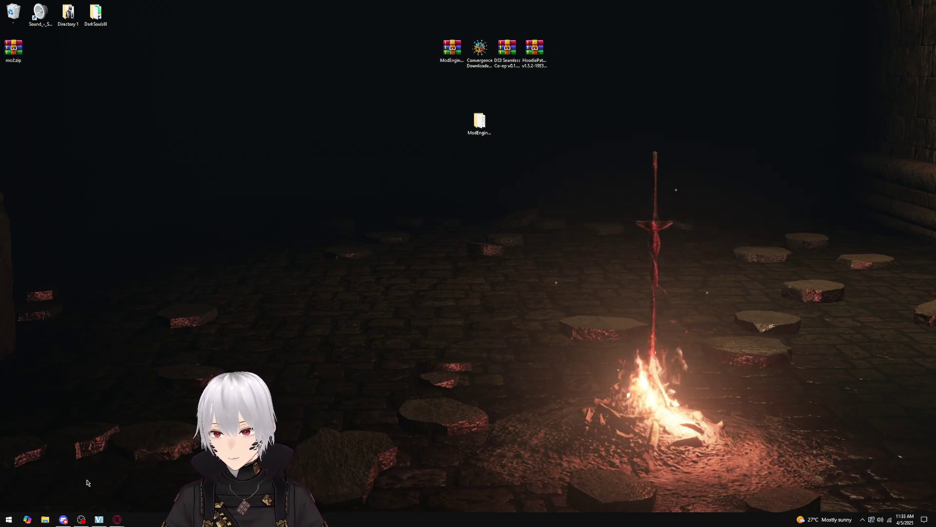
Launch Steam from the Start menu's games group and show the DARK SOULS III library page
click(8, 519)
click(213, 331)
click(137, 407)
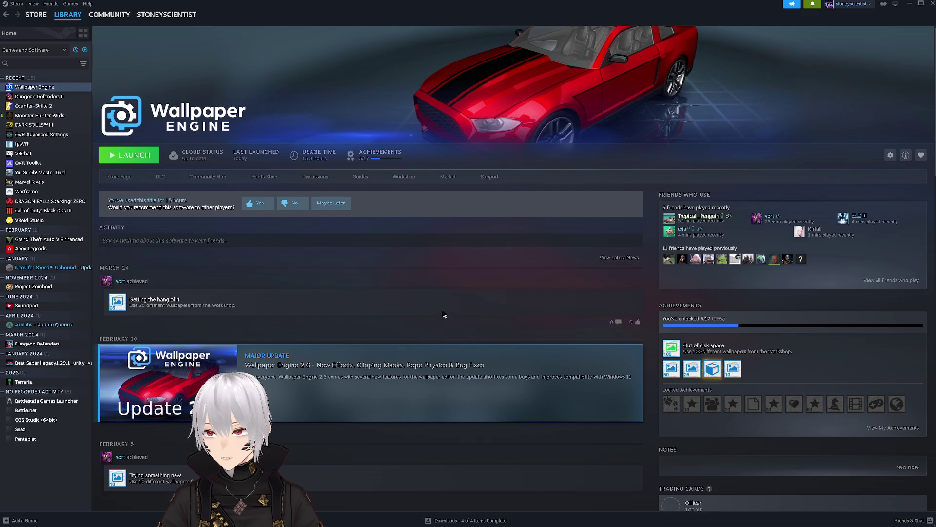
click(37, 116)
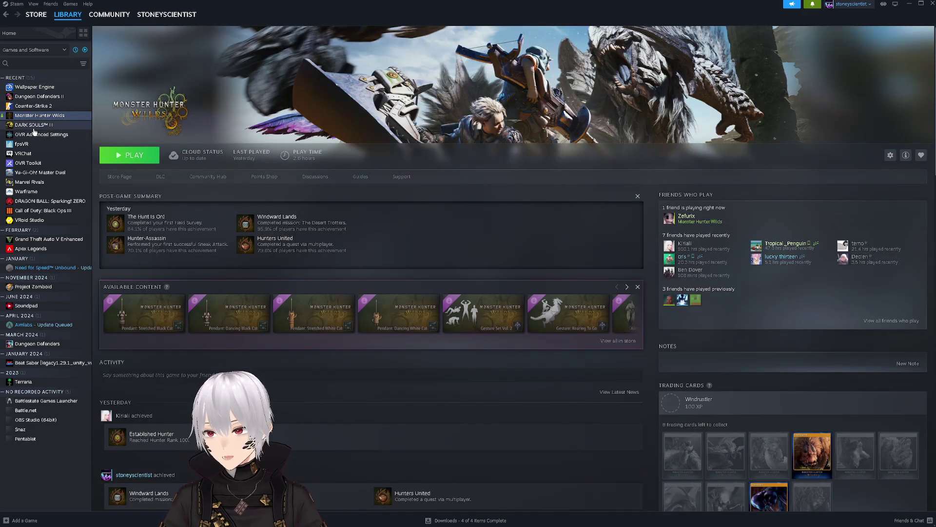
click(34, 125)
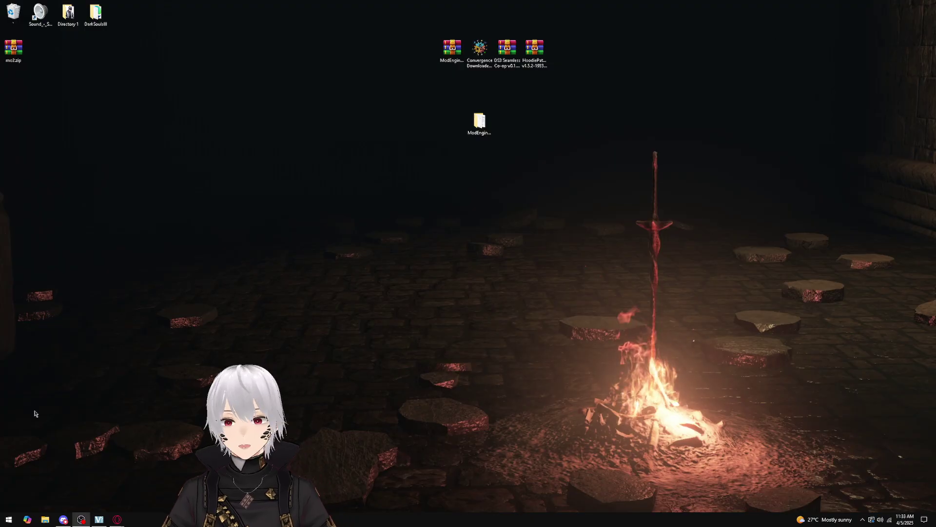
Open ModEngine-2.1.0.0-win64 from Explorer's recent folders and run launchmod_darksouls3.bat
right_click(44, 520)
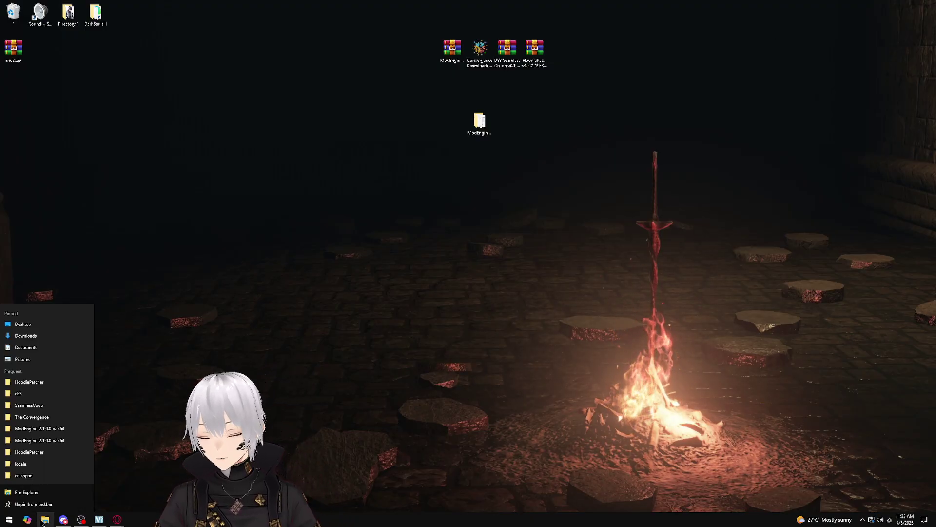
click(454, 305)
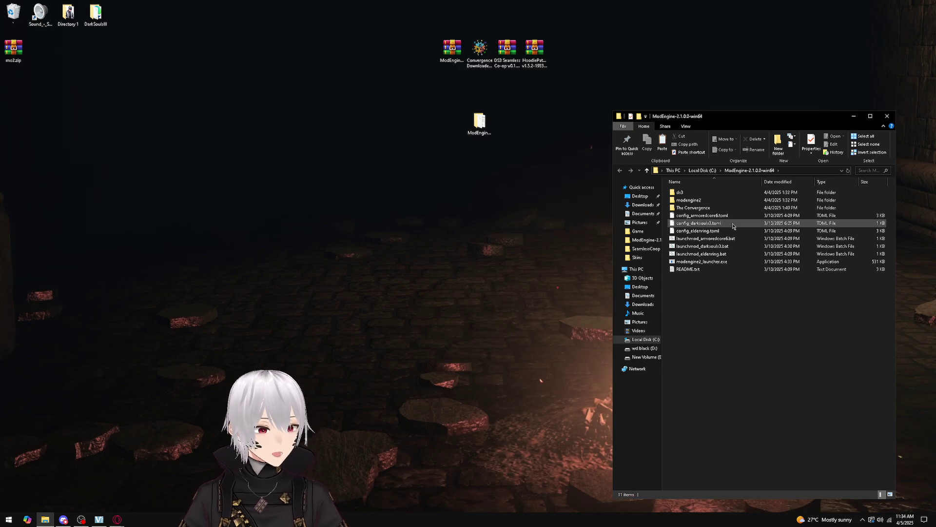
click(734, 250)
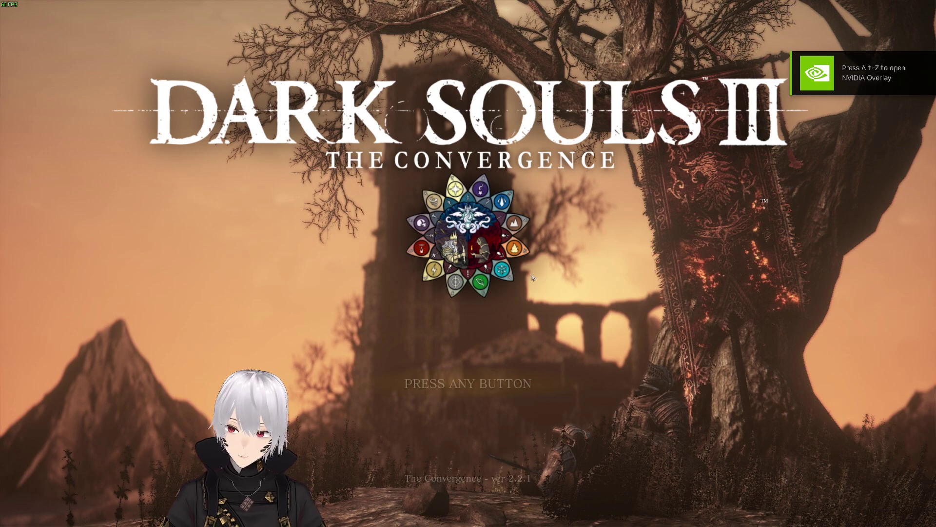
Pass the title screen, open Load Game, back out of slot e, and start the Stone save
click(493, 180)
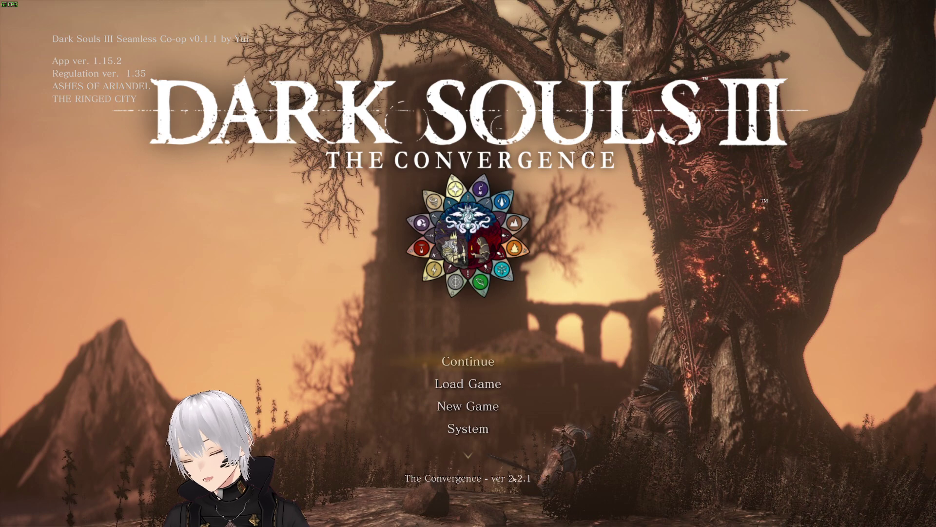
click(476, 387)
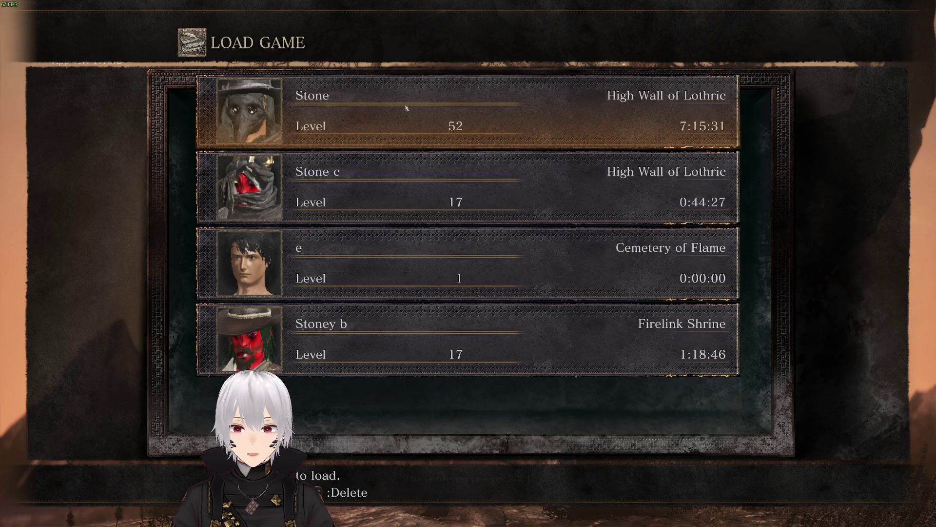
click(493, 259)
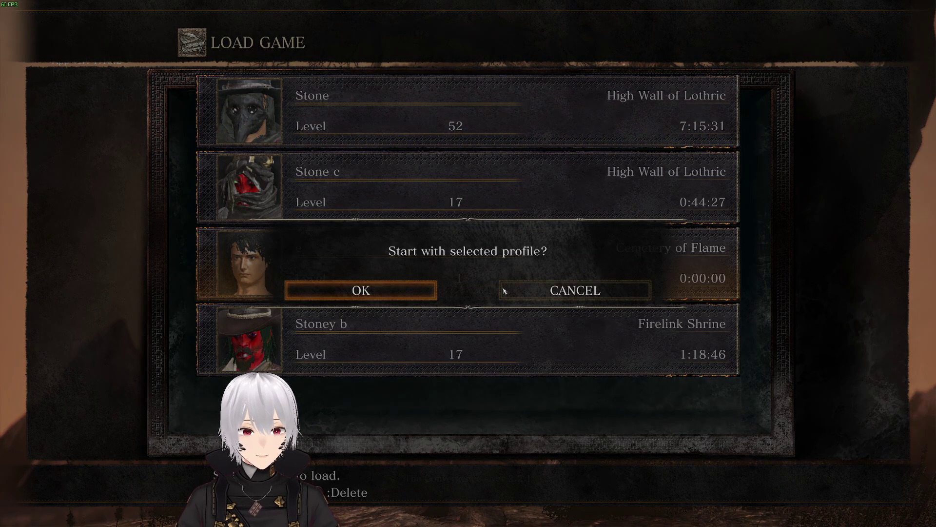
click(543, 282)
click(512, 117)
click(361, 290)
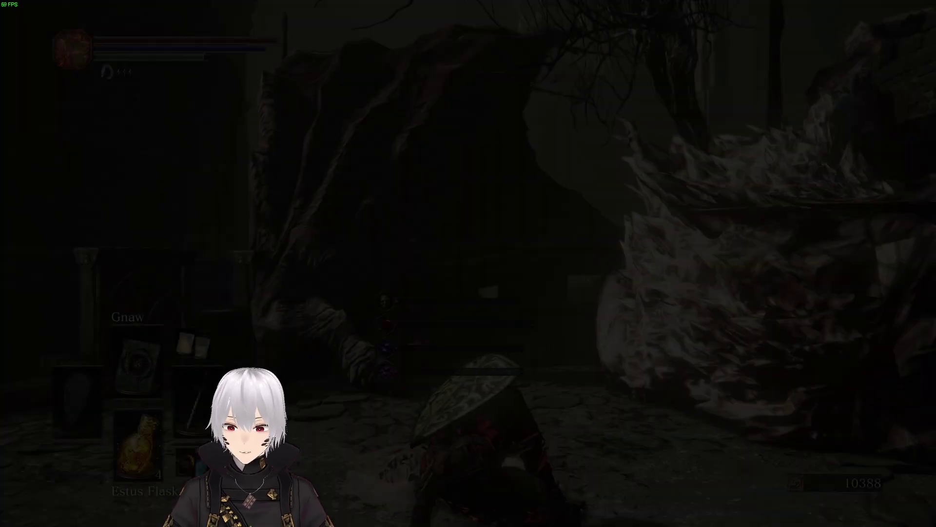
Run the character across the courtyard, rolling away from the attacking creature
key(w)
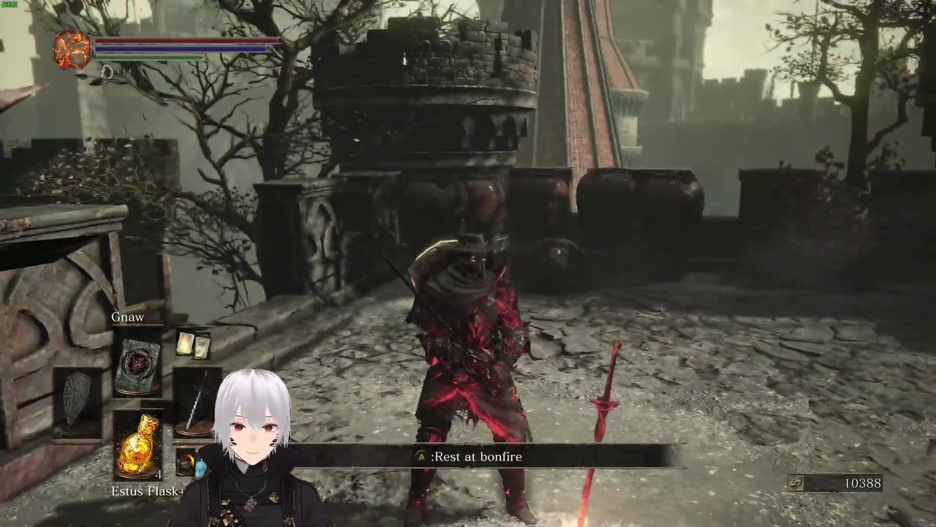
key(w)
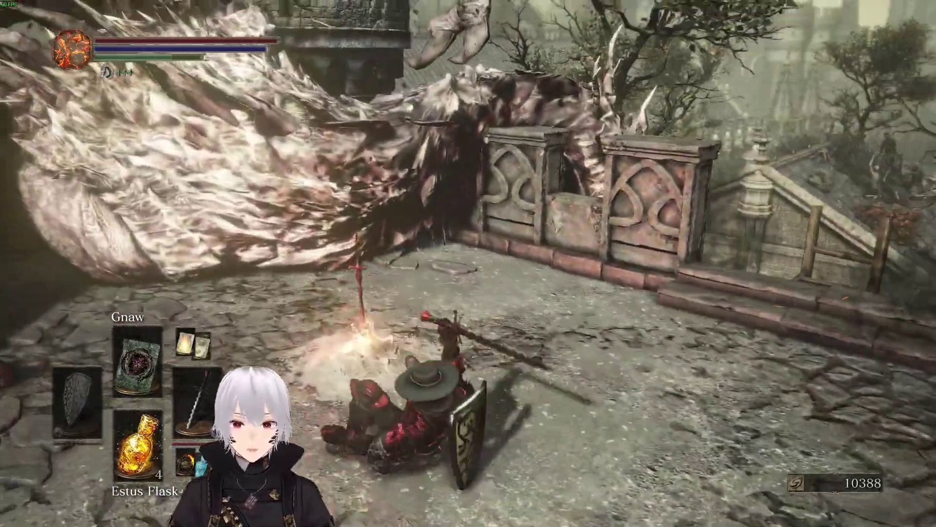
key(w)
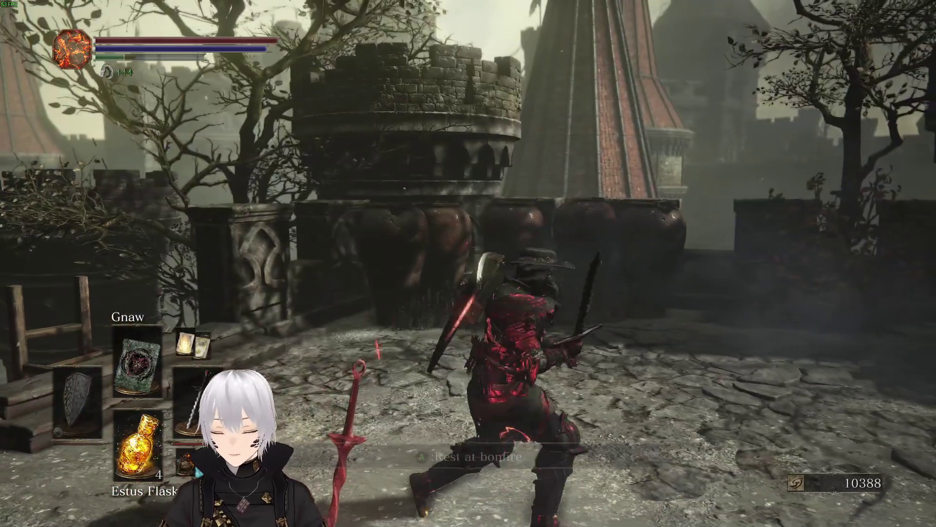
Open the in-game menu and browse across the top row into the toolbelt items
key(Escape)
key(Right)
key(Right)
key(Right)
key(Down)
key(Left)
key(Left)
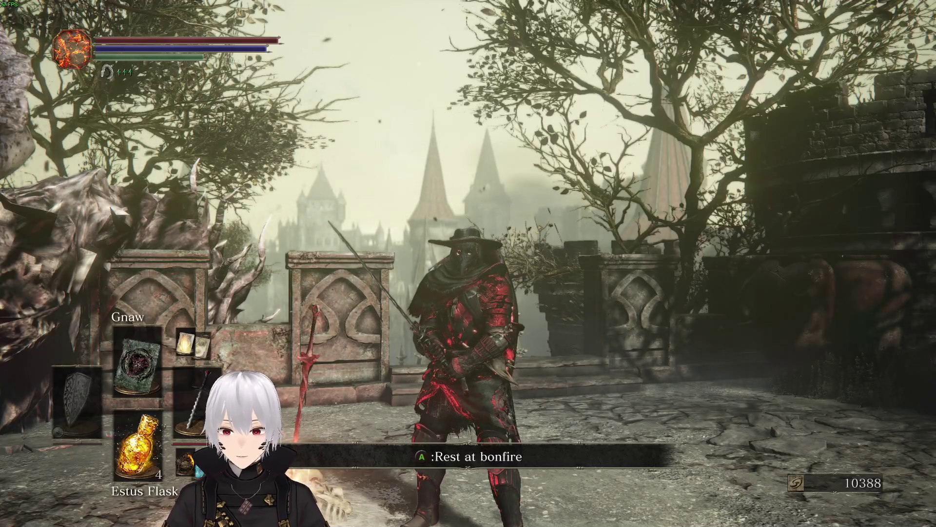
Run and roll from the bonfire toward the tower, along the balustrade, then back into the courtyard
key(w)
key(space)
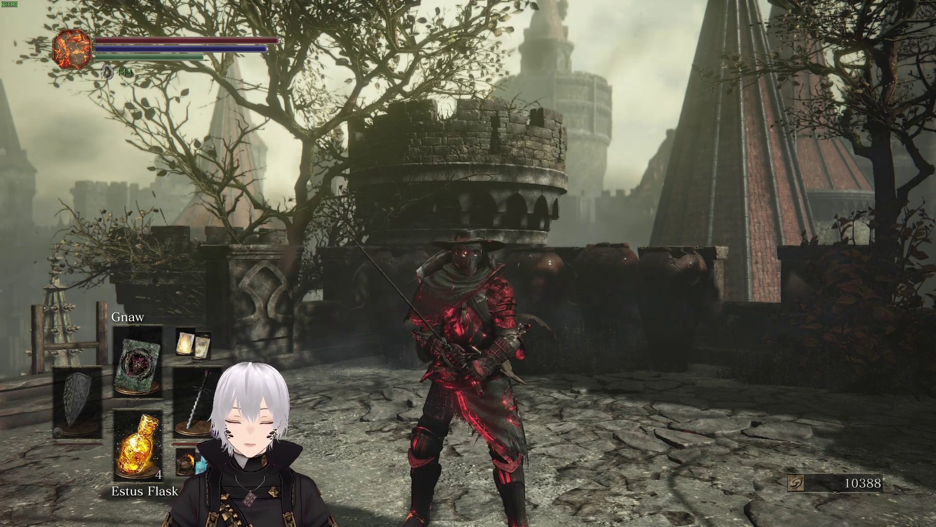
key(w)
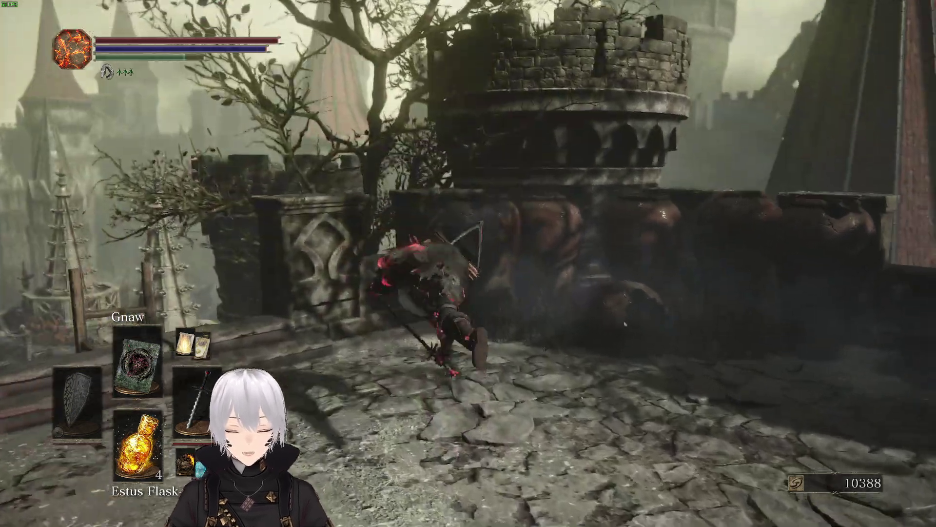
key(w)
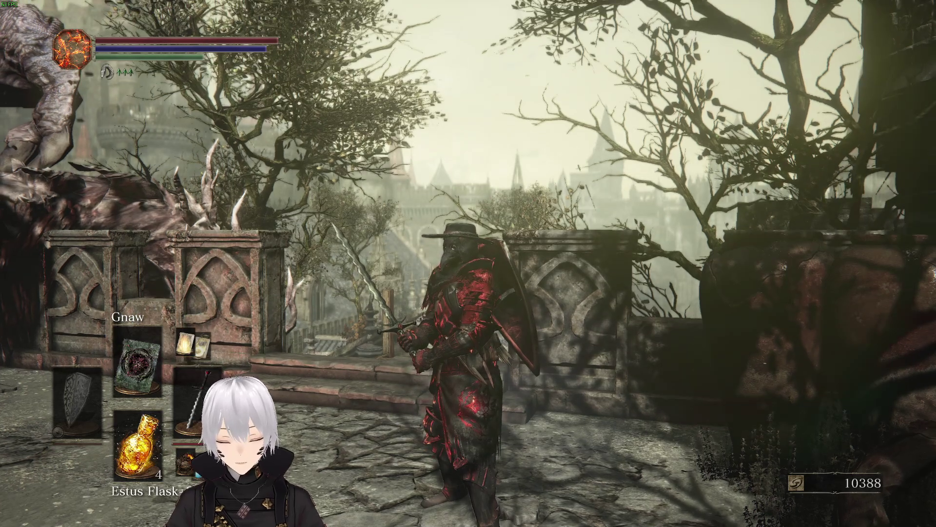
key(s)
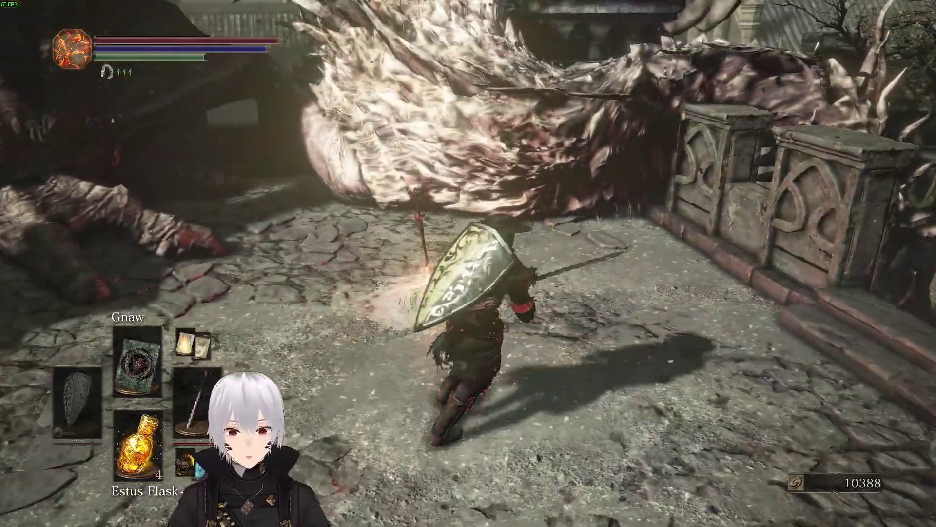
key(w)
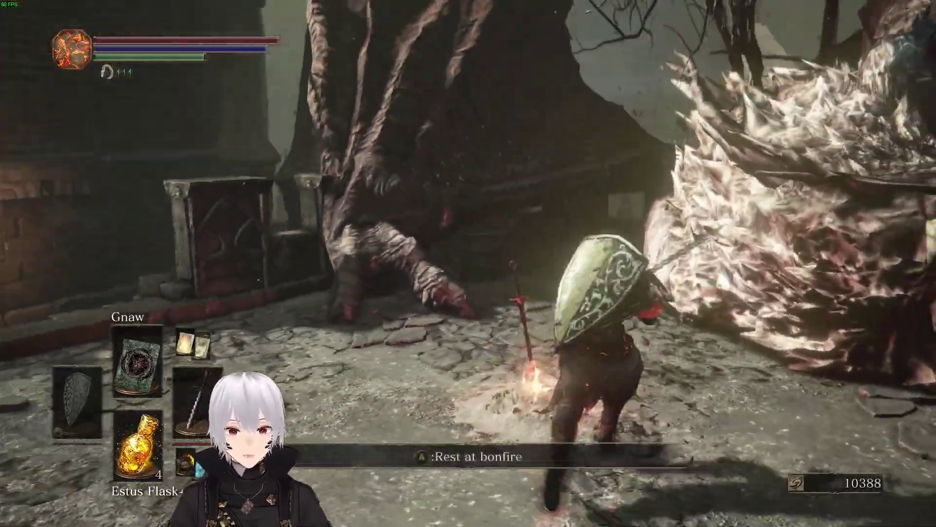
key(s)
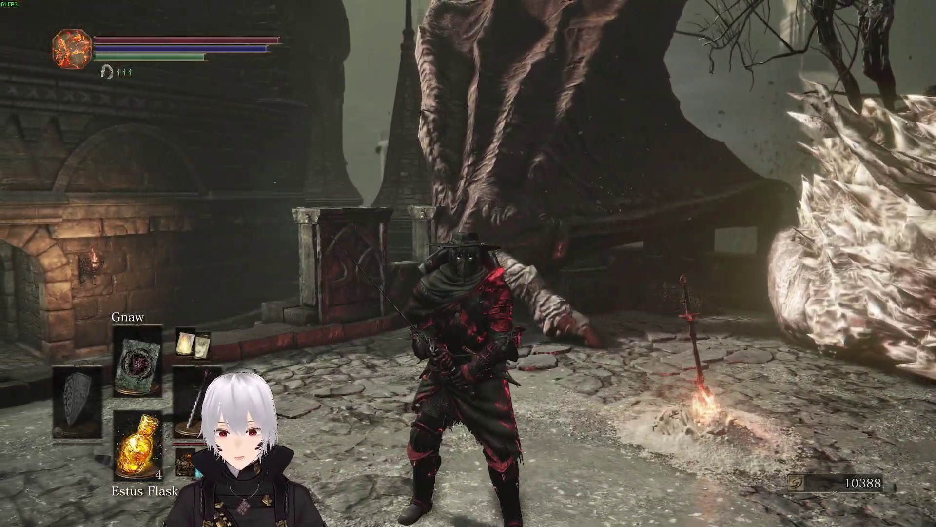
key(w)
key(w)
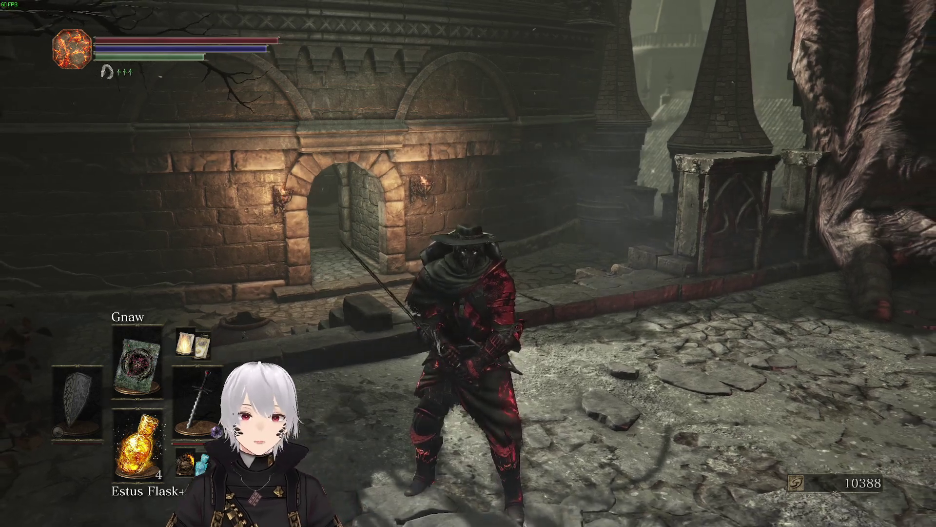
Two-hand the sword by the castle wall, then reopen the menu on the toolbelt's Darksign slot
key(Escape)
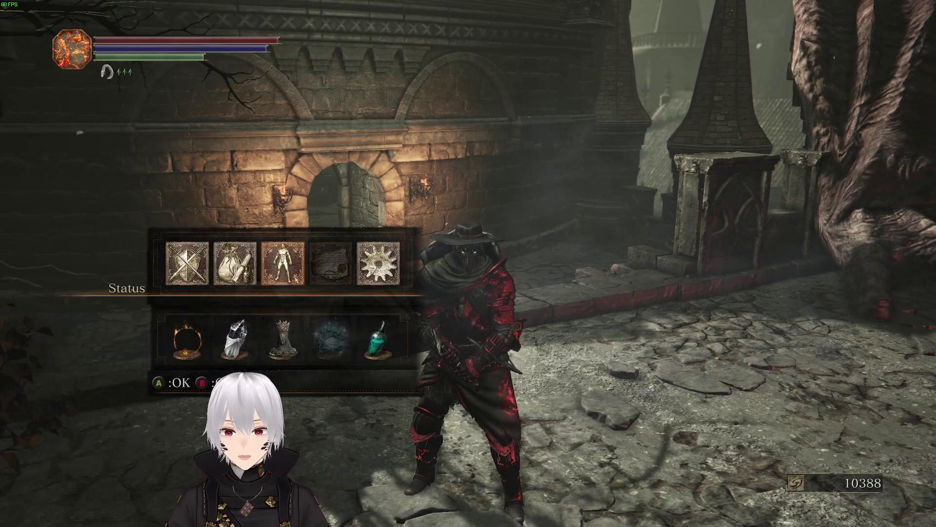
key(Escape)
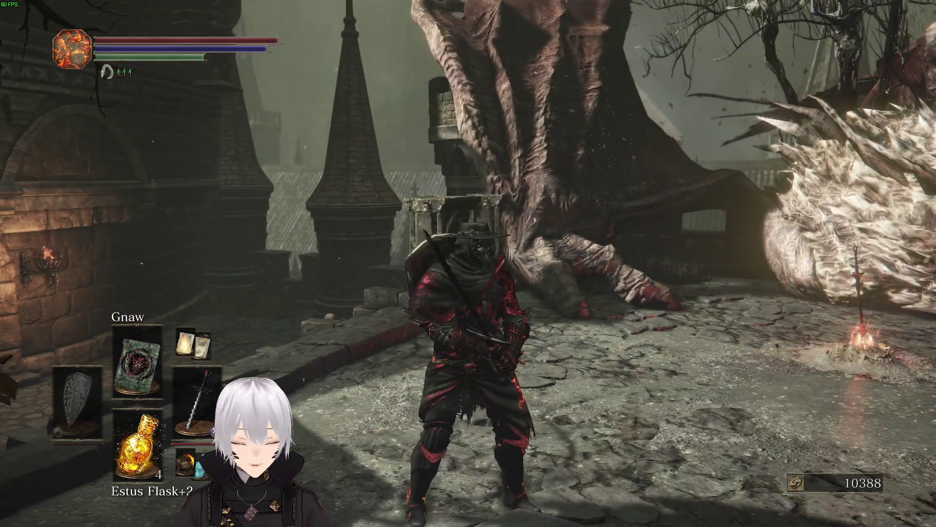
key(e)
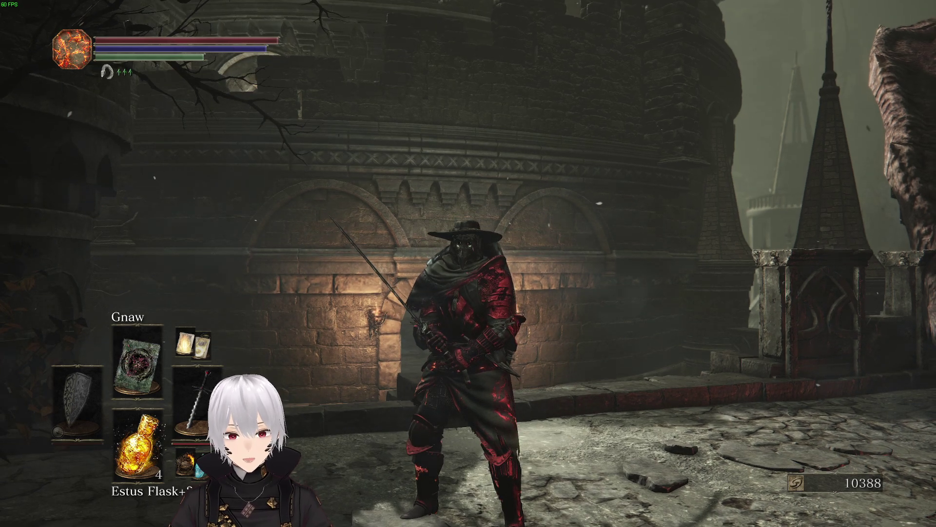
key(Escape)
key(Down)
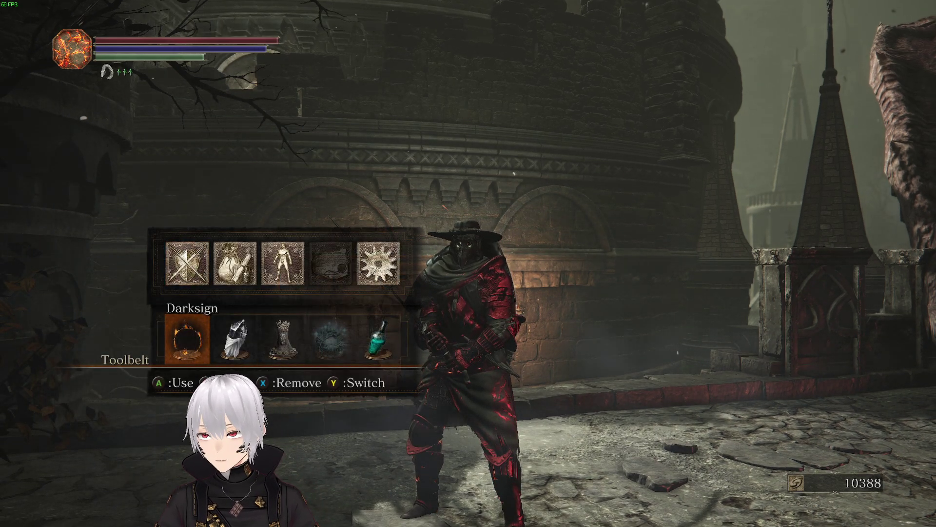